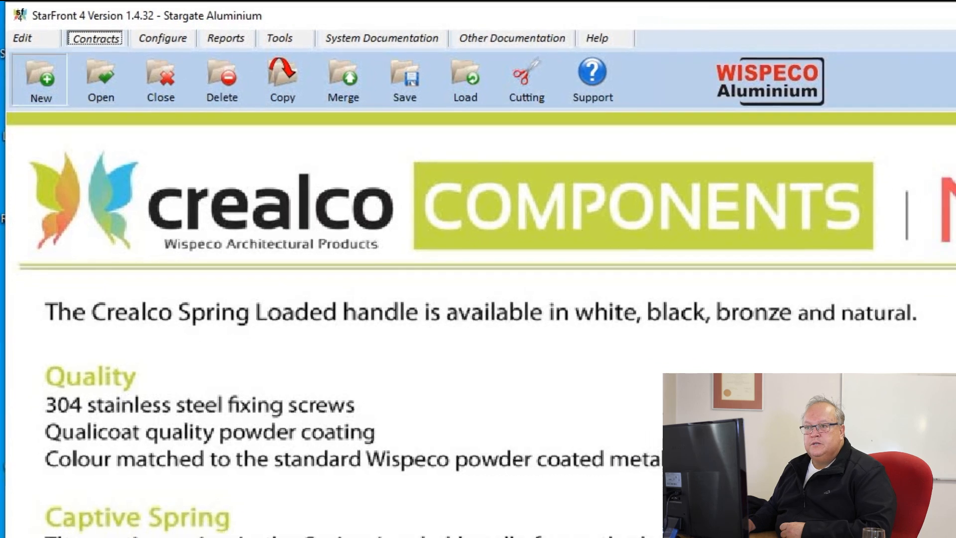
# Step: Create a new blank contract dated 16/04/2020
pyautogui.click(42, 84)
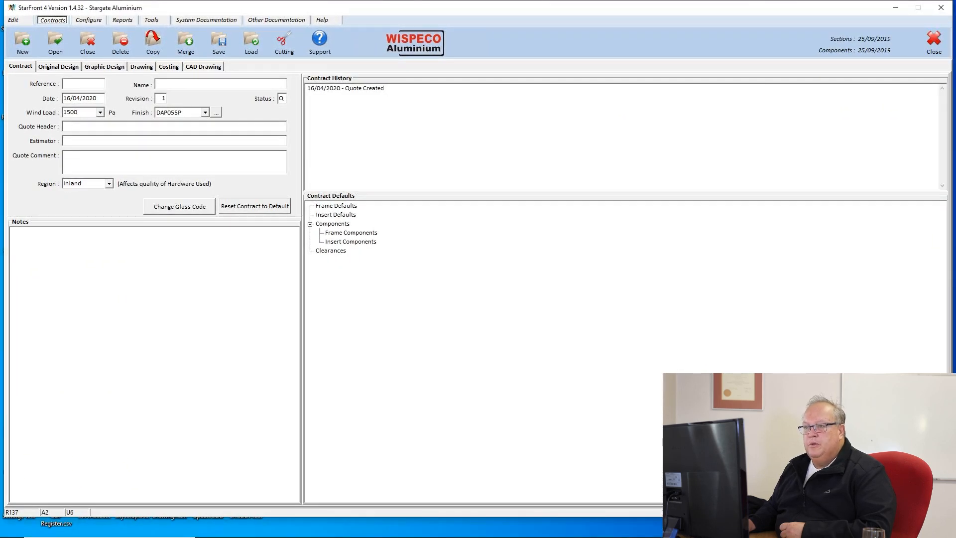
# Step: Enter reference Sample01 and the name 'Sample contract for training video 01' for the contract
pyautogui.click(80, 83)
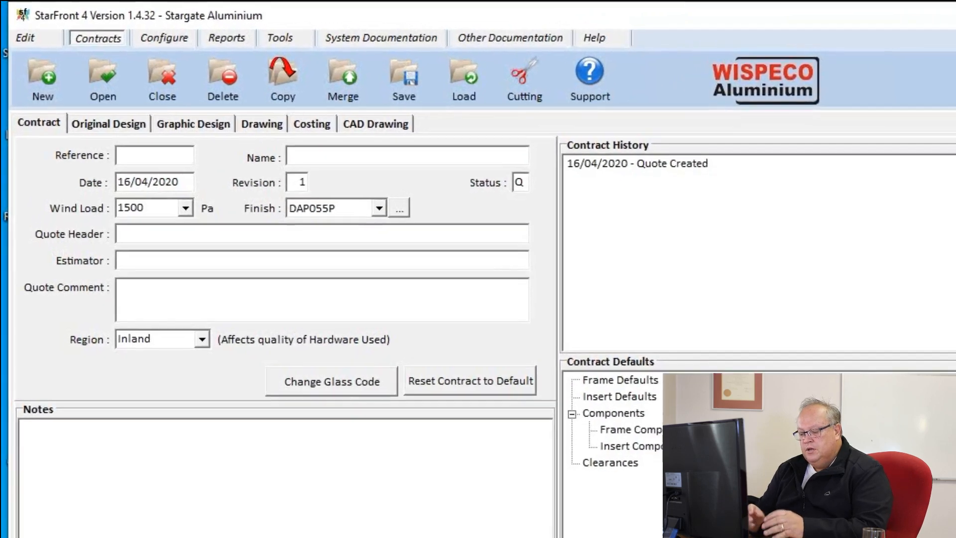
pyautogui.write('Sample')
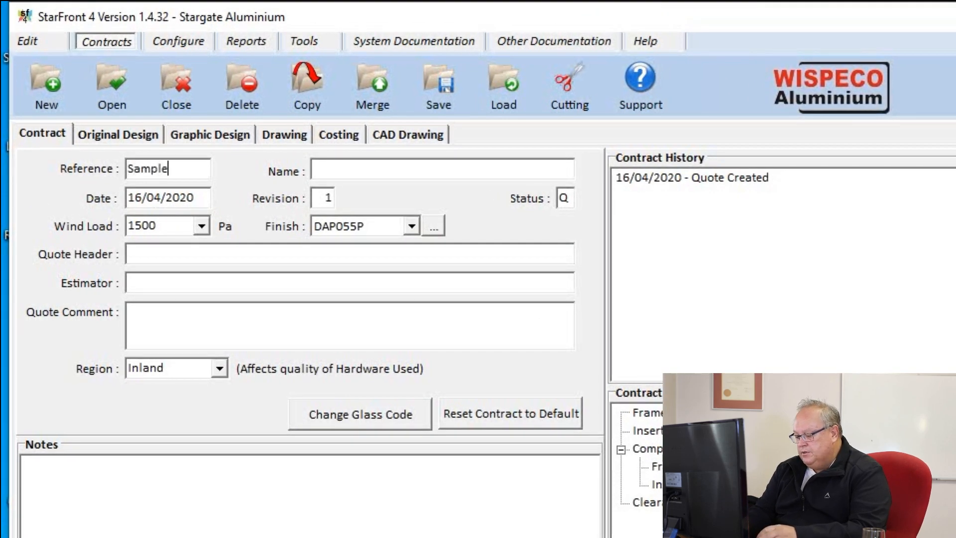
pyautogui.write('01')
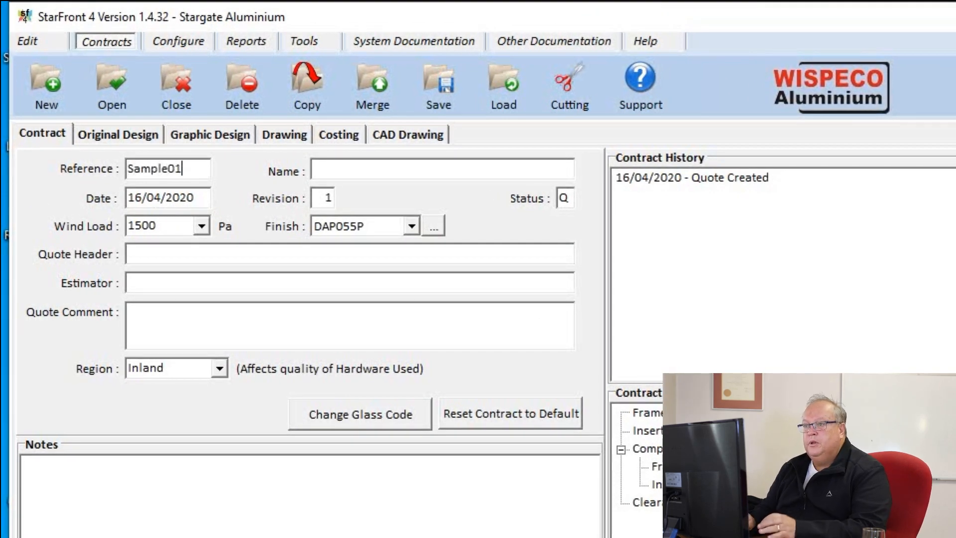
pyautogui.press('Tab')
pyautogui.write('Sample co')
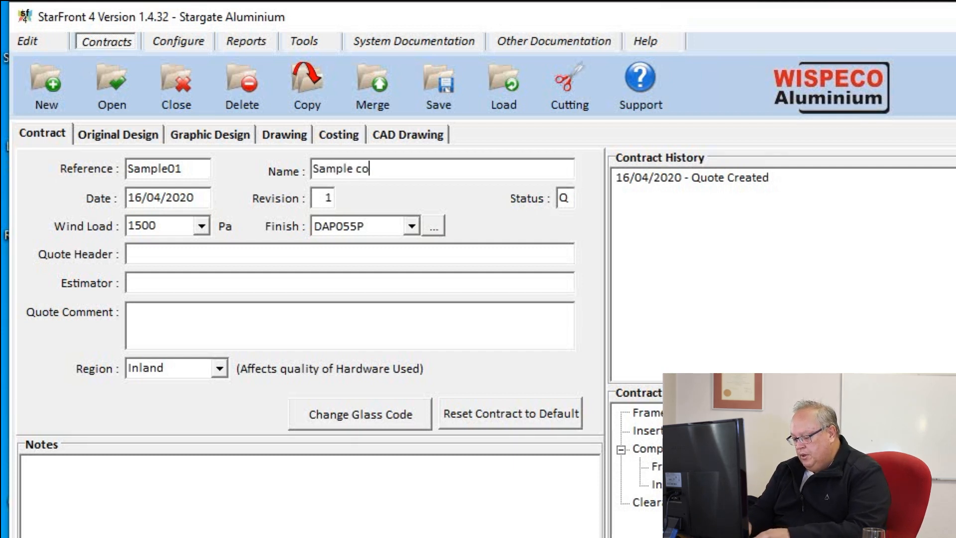
pyautogui.write('ntract for t')
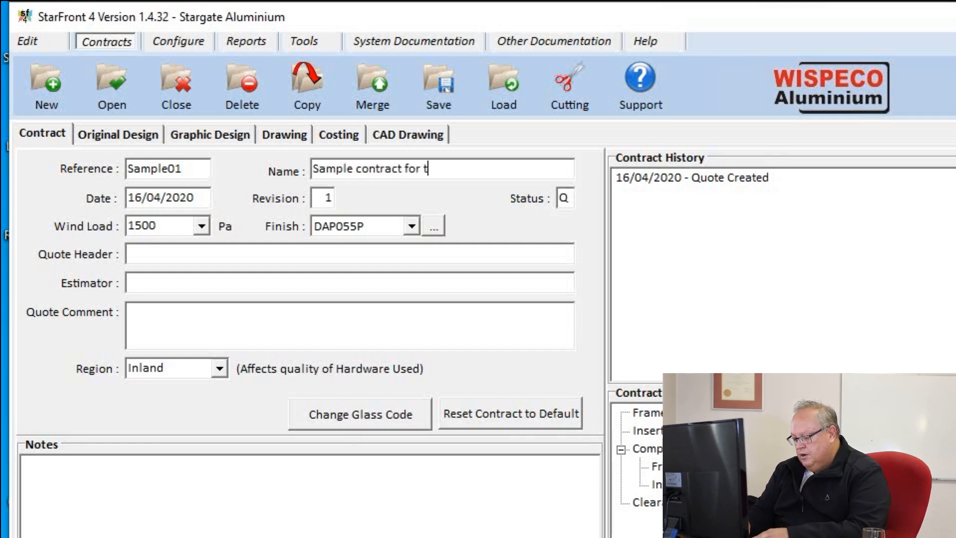
pyautogui.write('raining ')
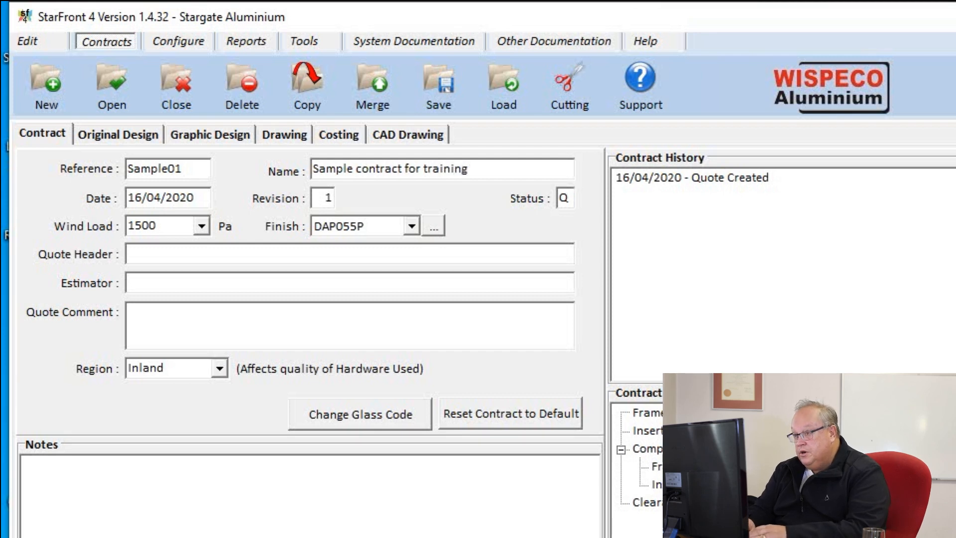
pyautogui.write('video')
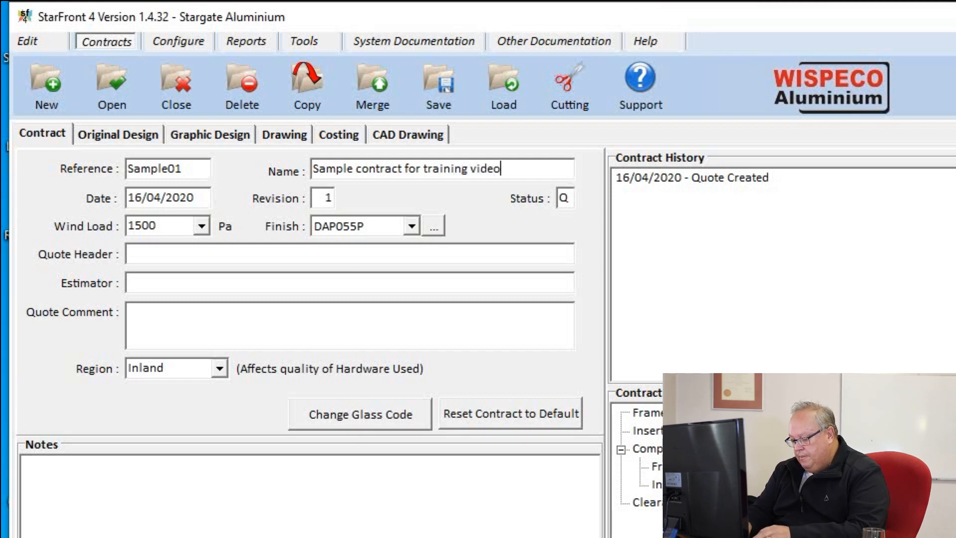
pyautogui.write(' 01')
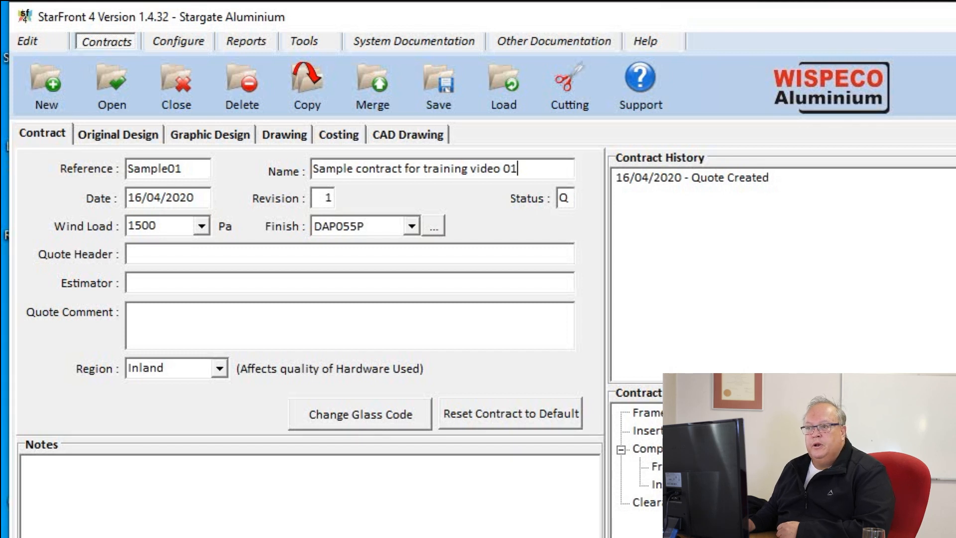
pyautogui.click(201, 226)
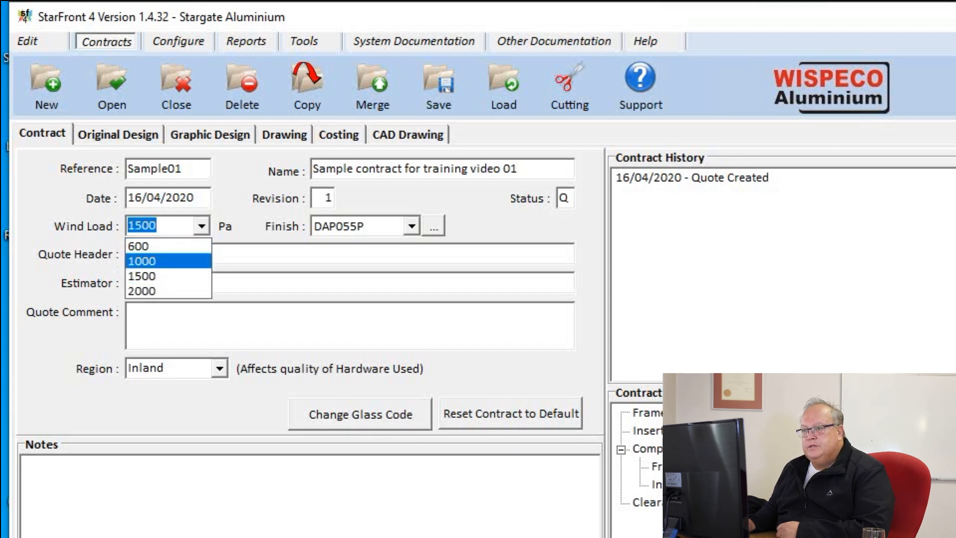
# Step: Set the wind load to 1000 Pa and fill in the estimator's initials
pyautogui.press('Return')
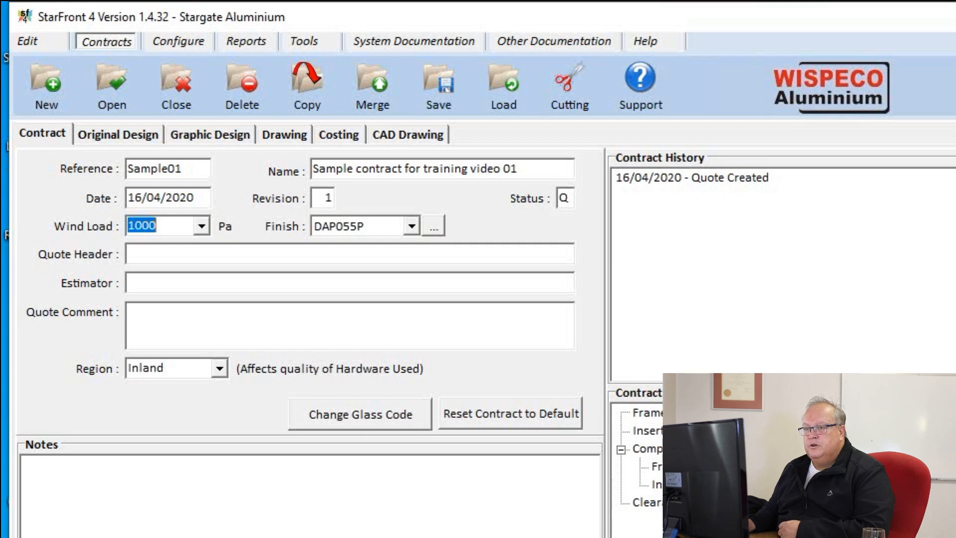
pyautogui.click(129, 253)
pyautogui.click(128, 282)
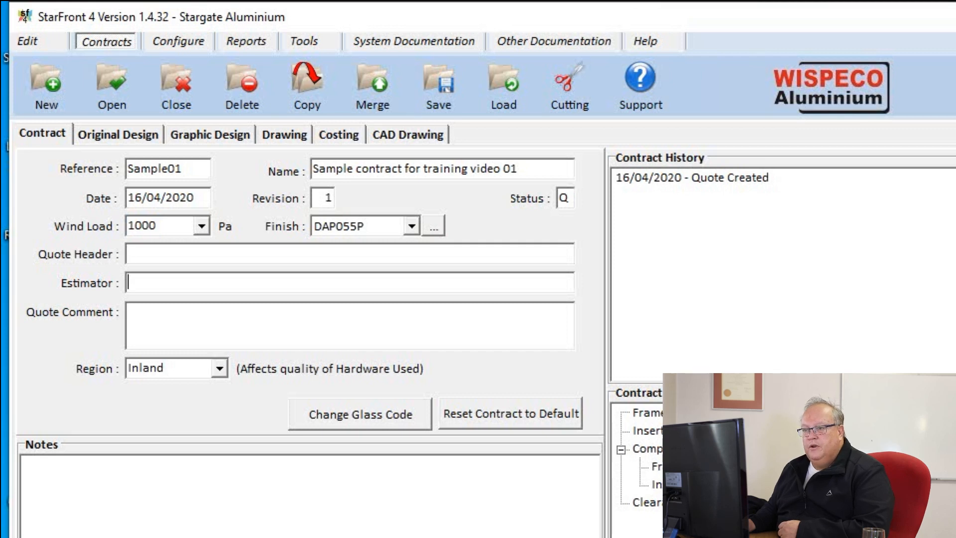
pyautogui.write('SML')
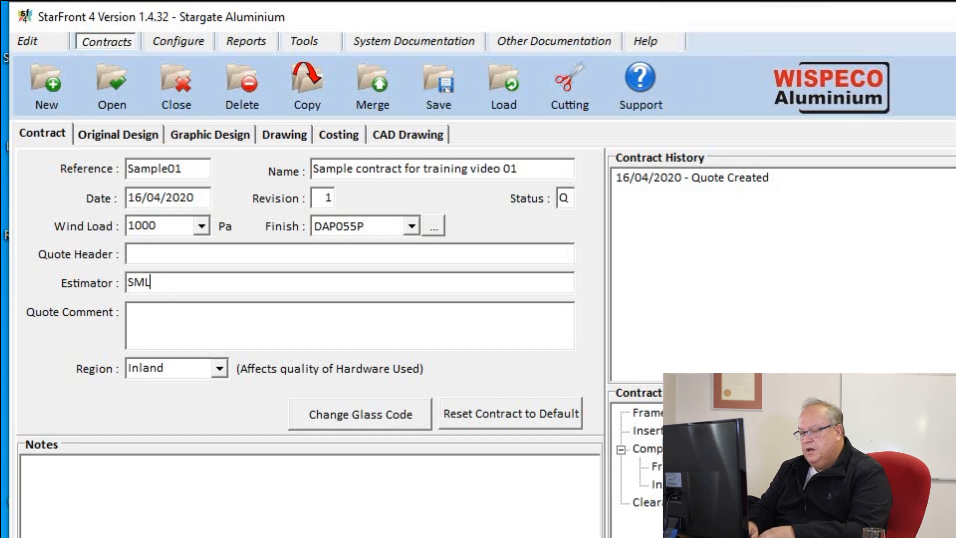
pyautogui.click(131, 312)
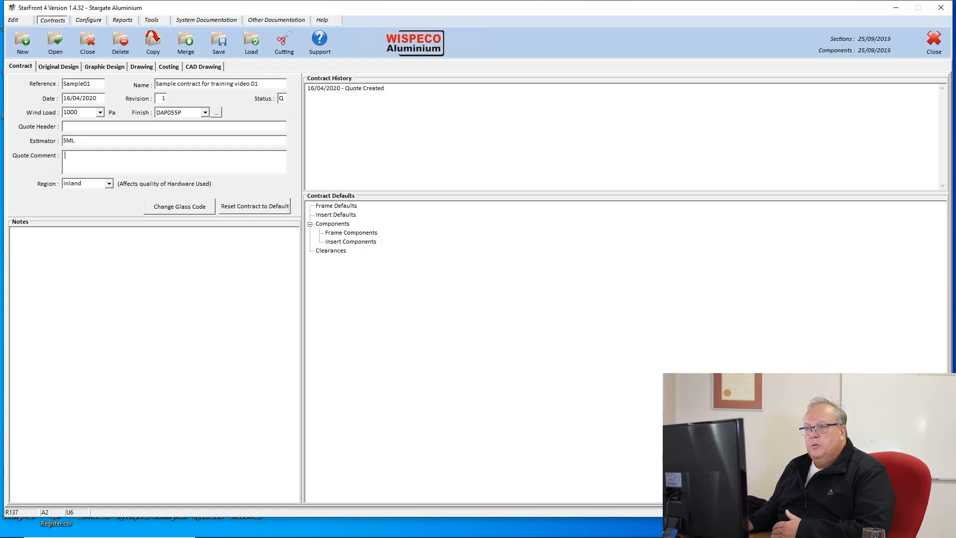
# Step: Switch to the Original Design page and bring the window reference photo forward
pyautogui.click(58, 67)
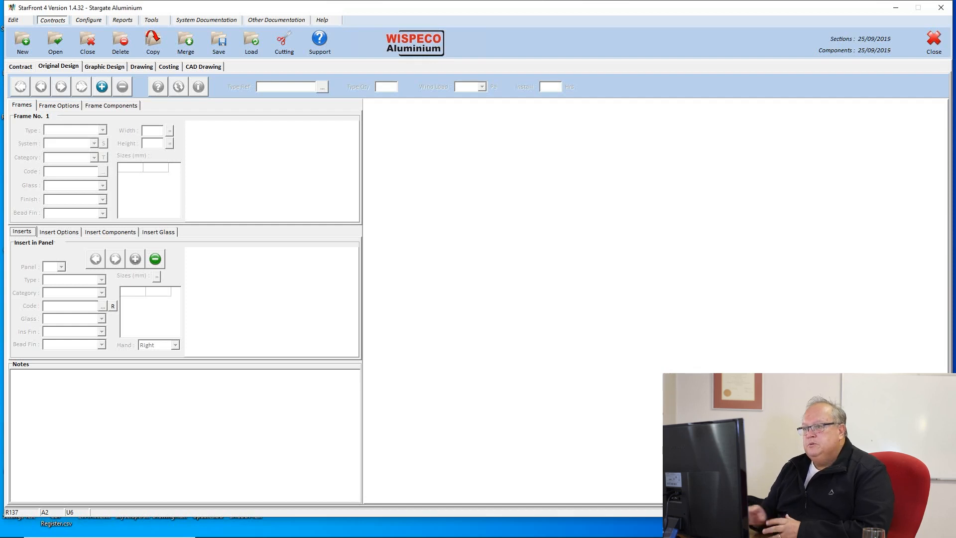
pyautogui.moveTo(648, 536)
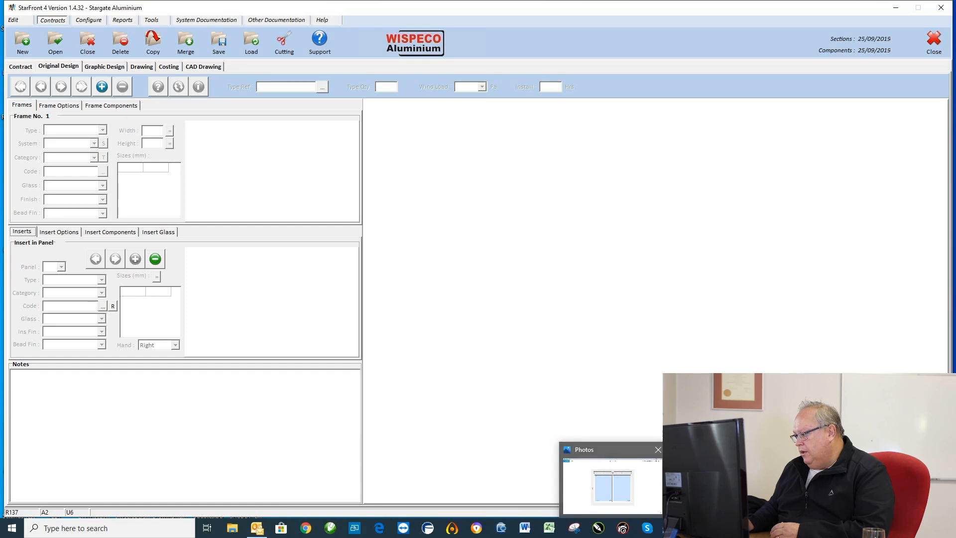
pyautogui.click(629, 497)
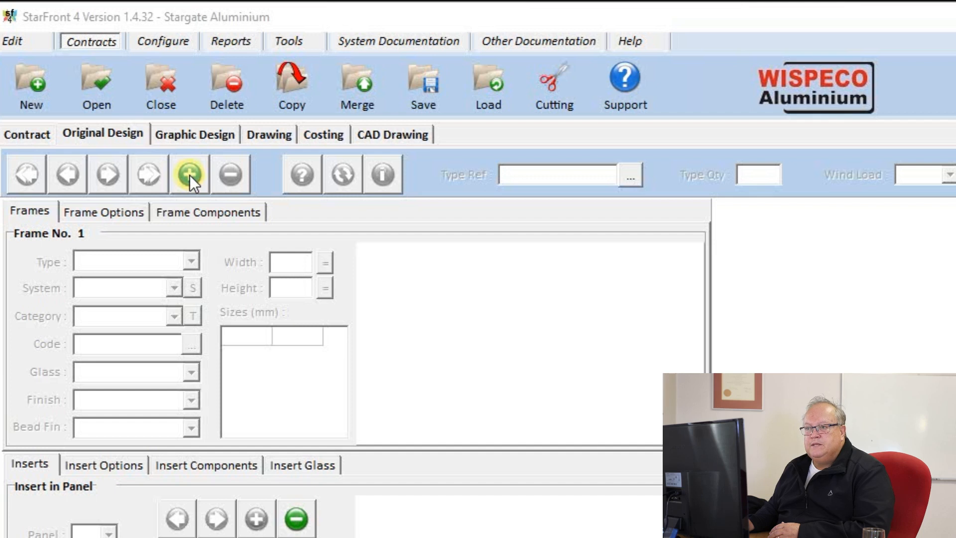
# Step: Add a new frame with type reference W01 and quantity 1
pyautogui.click(189, 175)
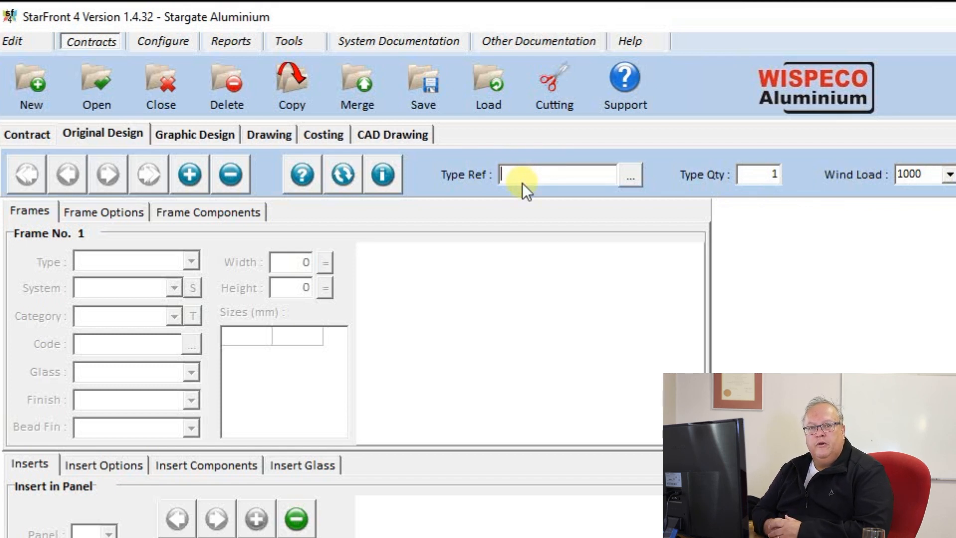
pyautogui.write('W')
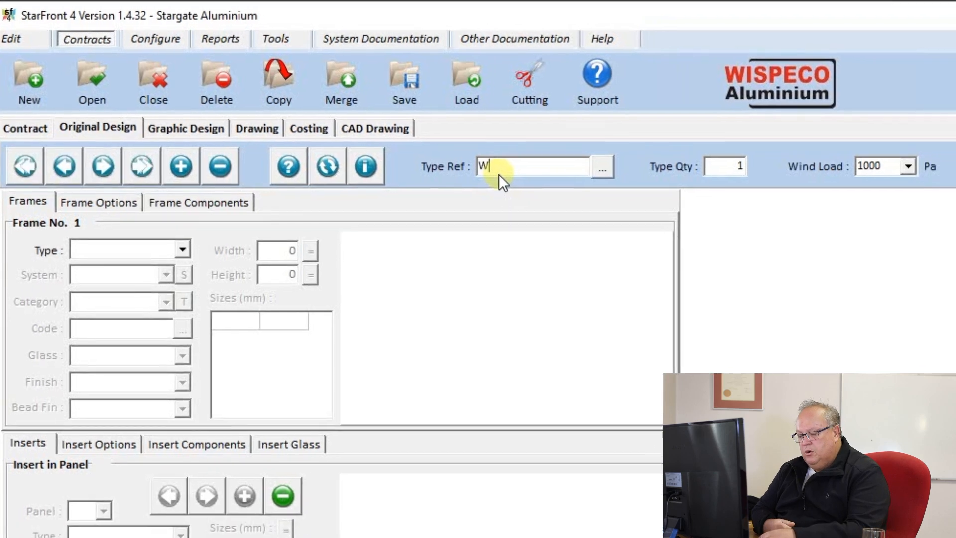
pyautogui.write('01')
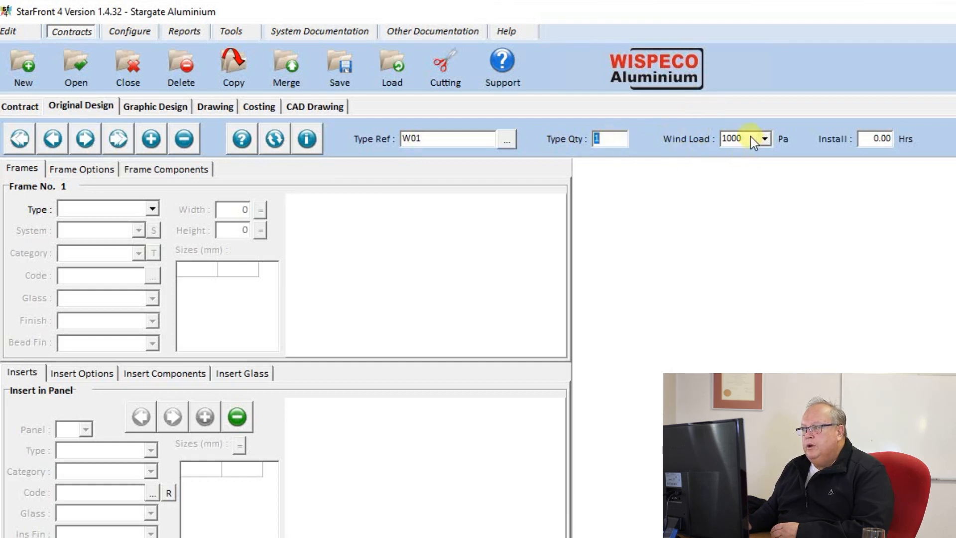
pyautogui.press('Tab')
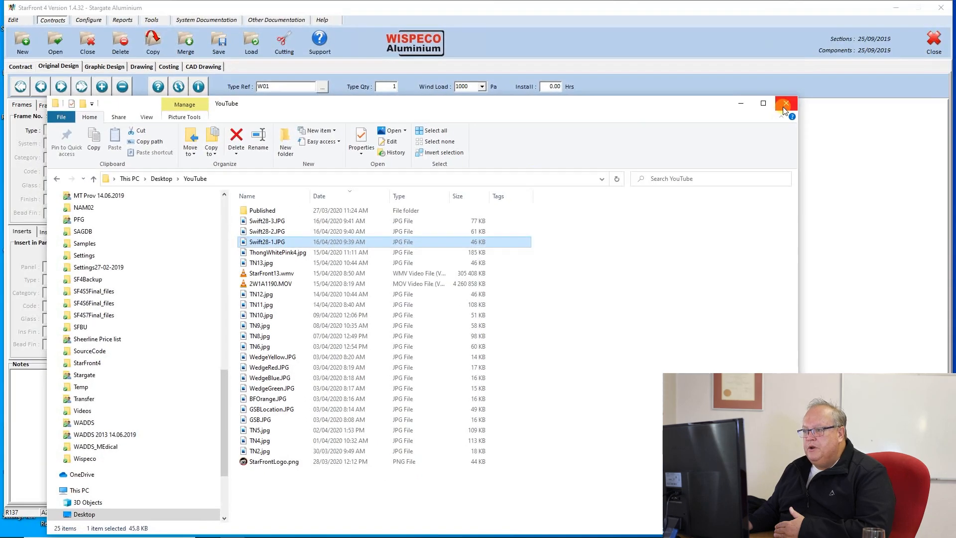
pyautogui.click(786, 105)
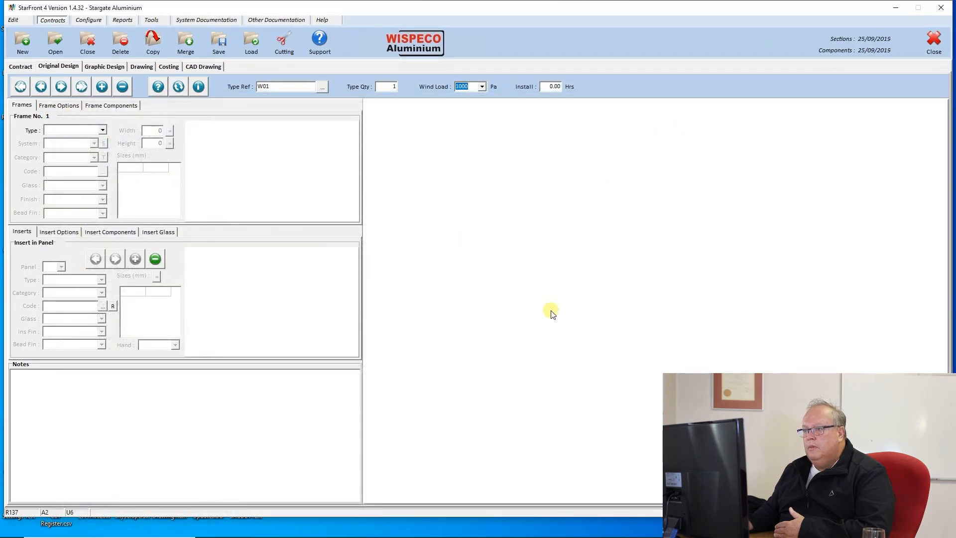
# Step: Set Frame No. 1's type to Crealco Windows and its system to Swift28
pyautogui.click(103, 131)
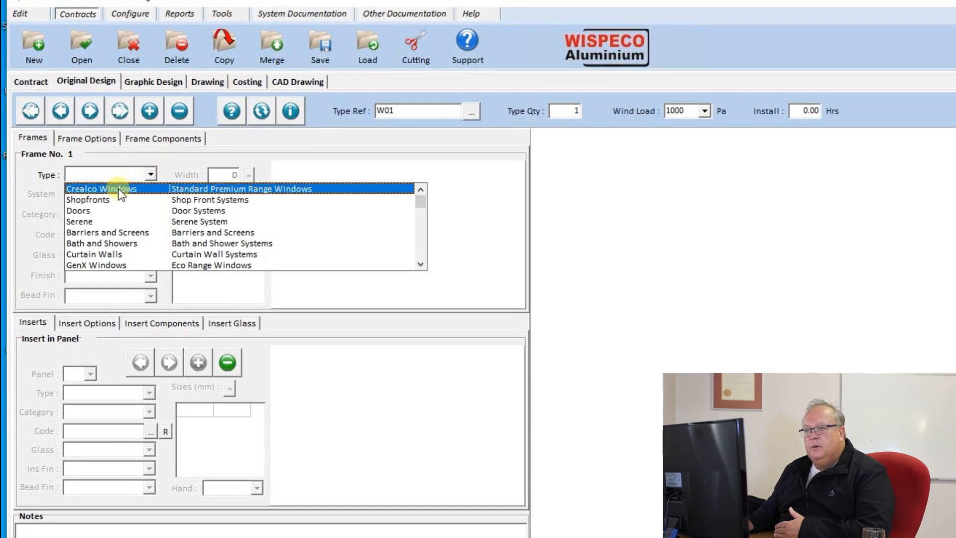
pyautogui.click(118, 188)
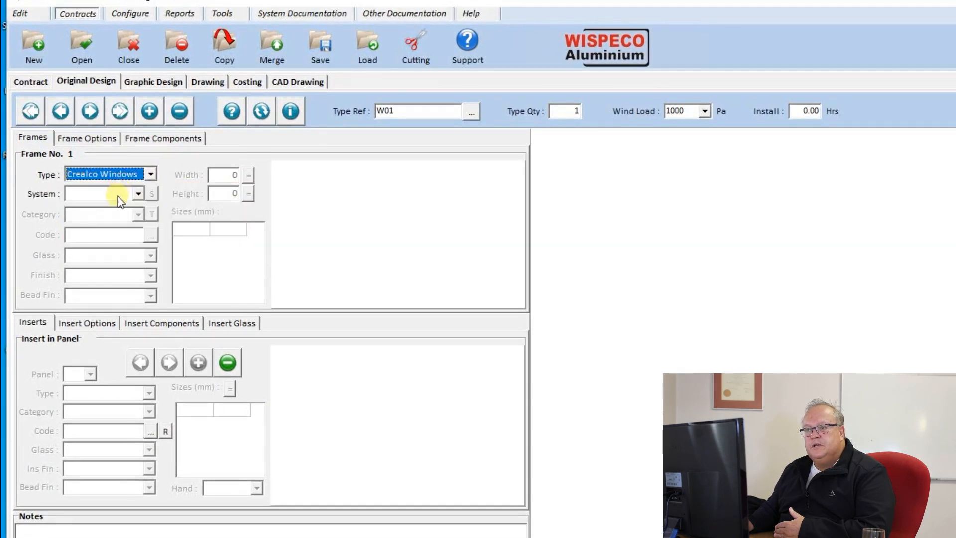
pyautogui.click(139, 194)
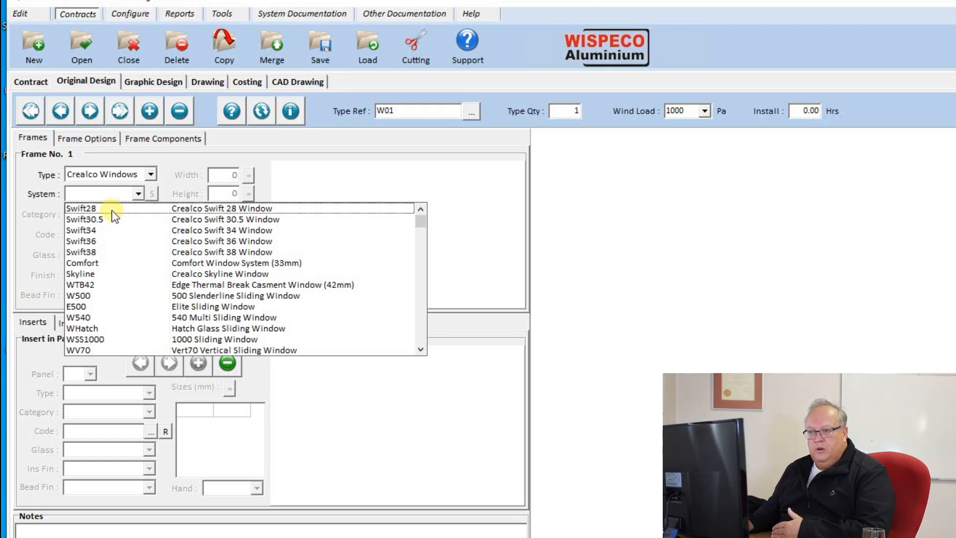
pyautogui.click(96, 208)
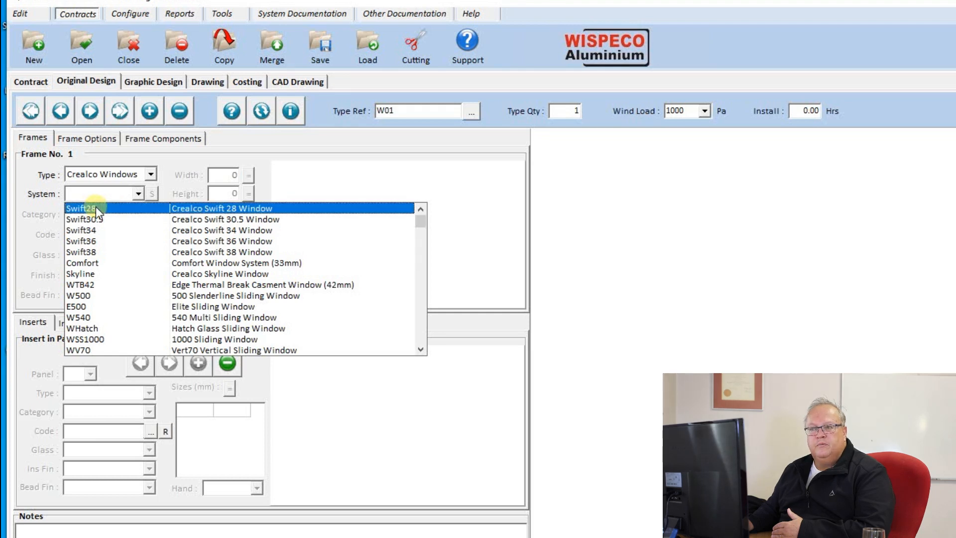
pyautogui.click(96, 208)
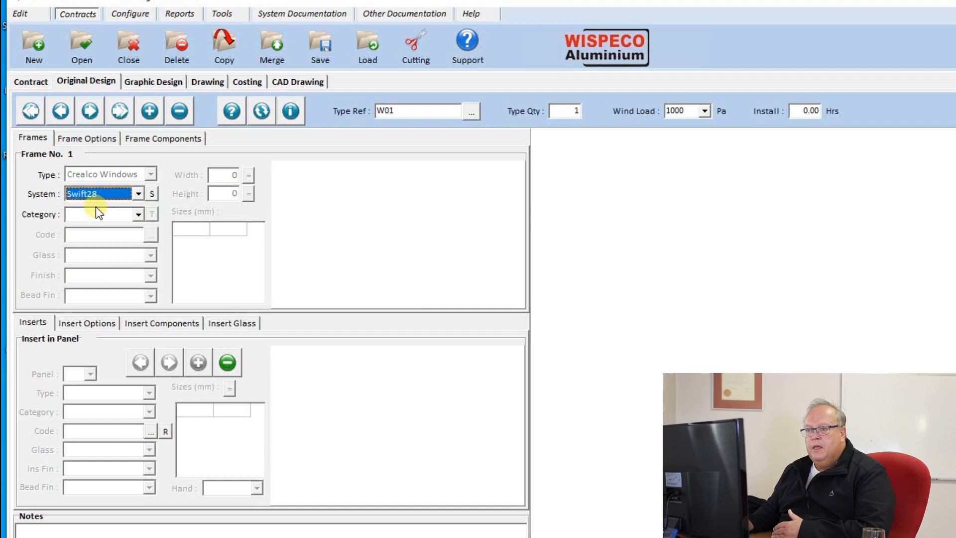
pyautogui.click(137, 215)
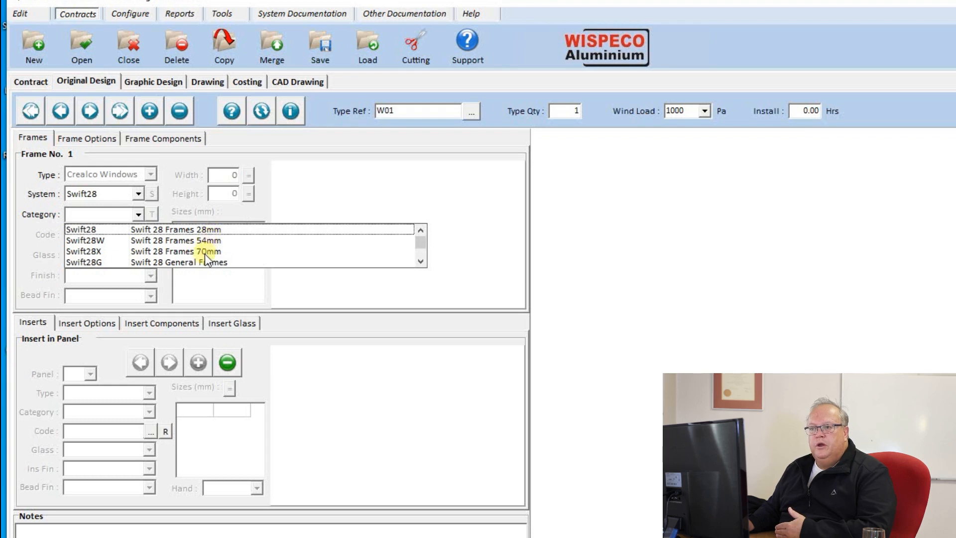
# Step: Choose category Swift28 and the two-pane side-by-side frame layout, giving code WS28-21
pyautogui.click(207, 228)
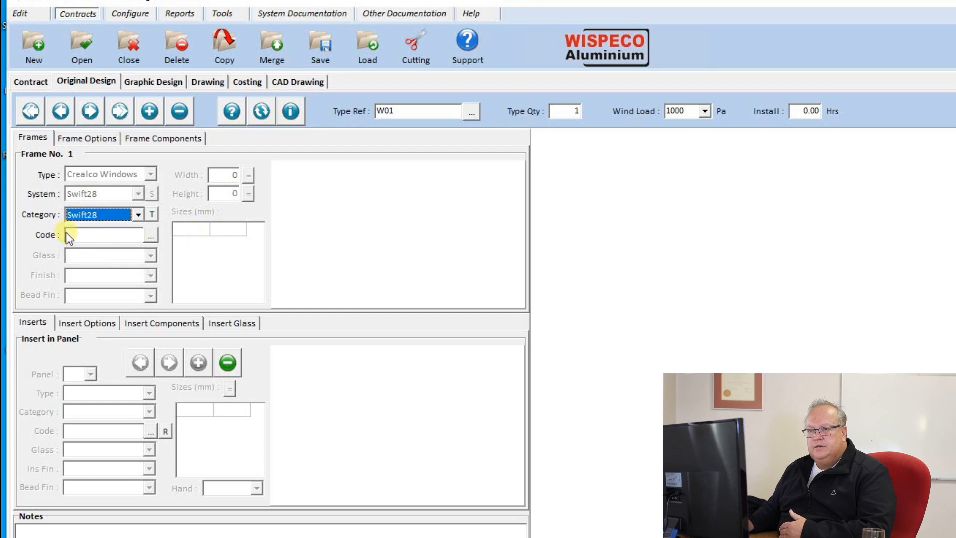
pyautogui.click(150, 235)
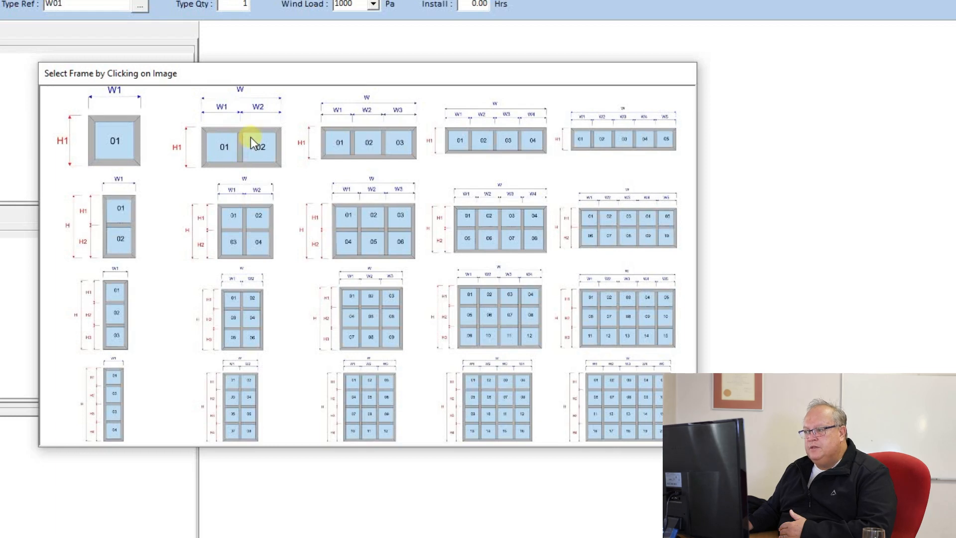
pyautogui.click(231, 149)
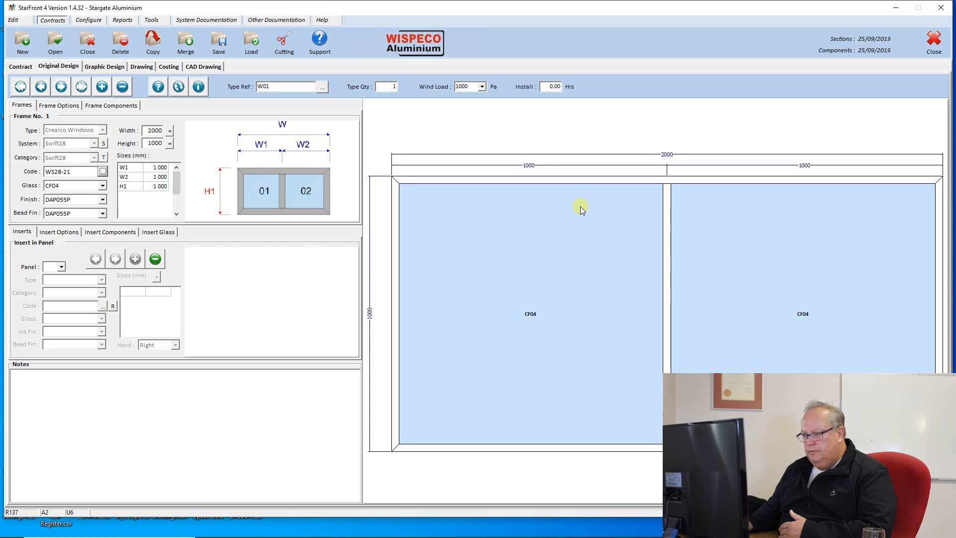
pyautogui.moveTo(533, 537)
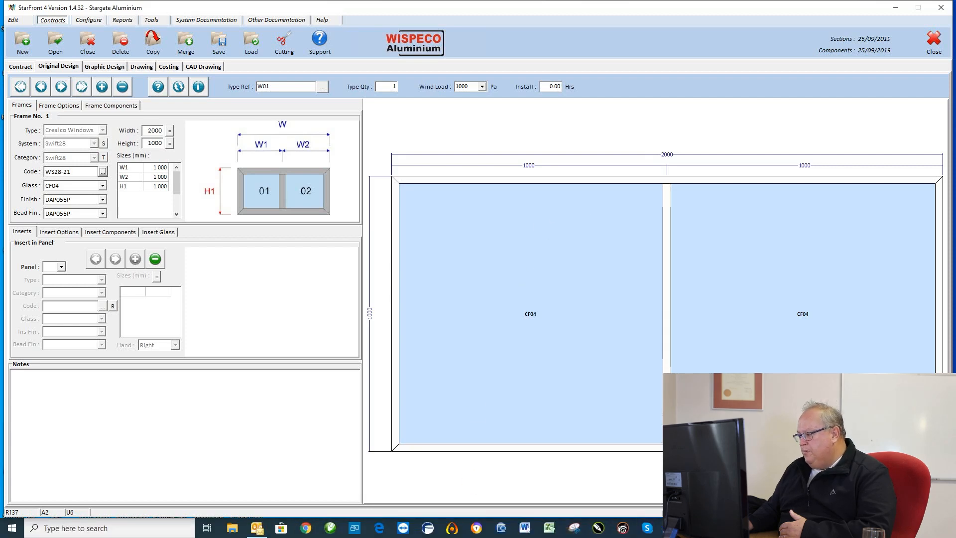
pyautogui.moveTo(721, 527)
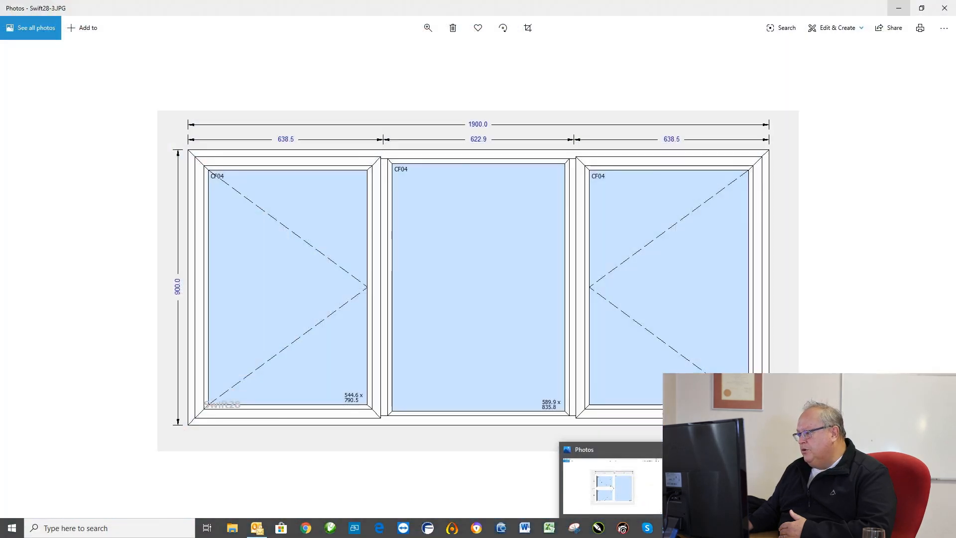
pyautogui.click(721, 485)
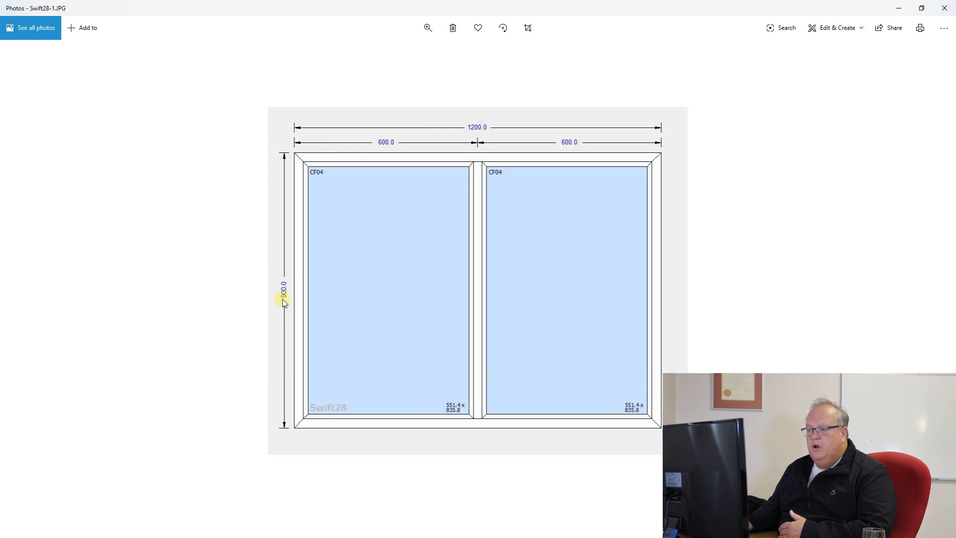
pyautogui.click(900, 8)
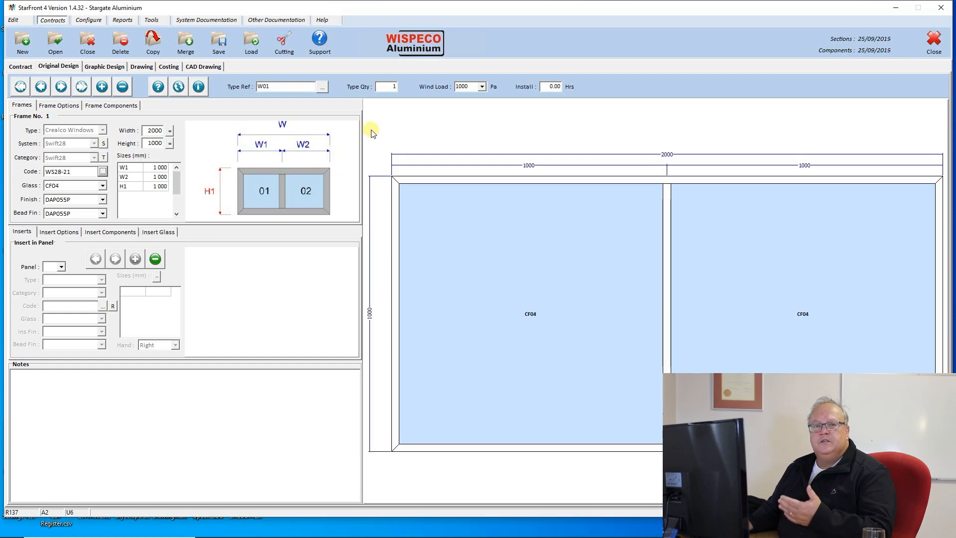
# Step: Change the W01 frame size from 2000×1000 to 1200 wide by 900 high
pyautogui.doubleClick(152, 131)
pyautogui.write('1200')
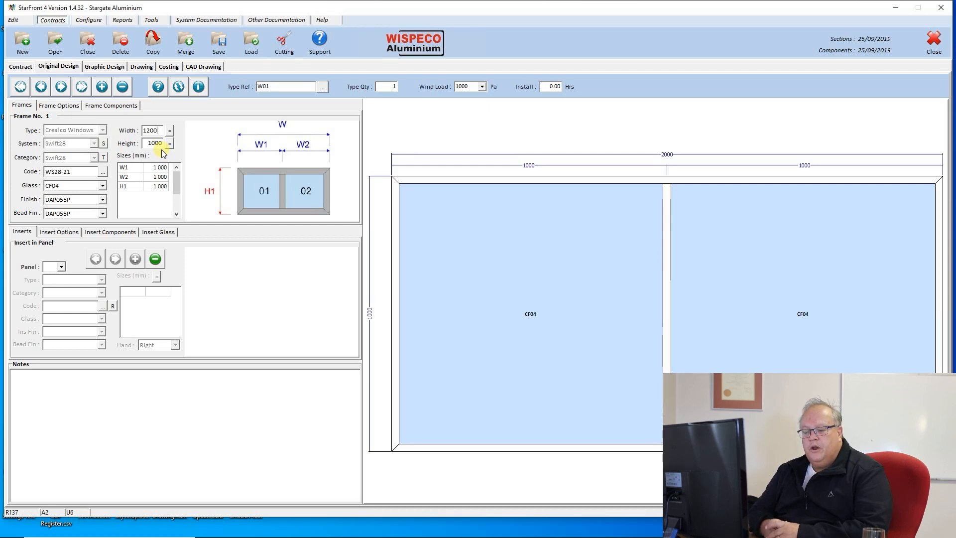
pyautogui.press('Tab')
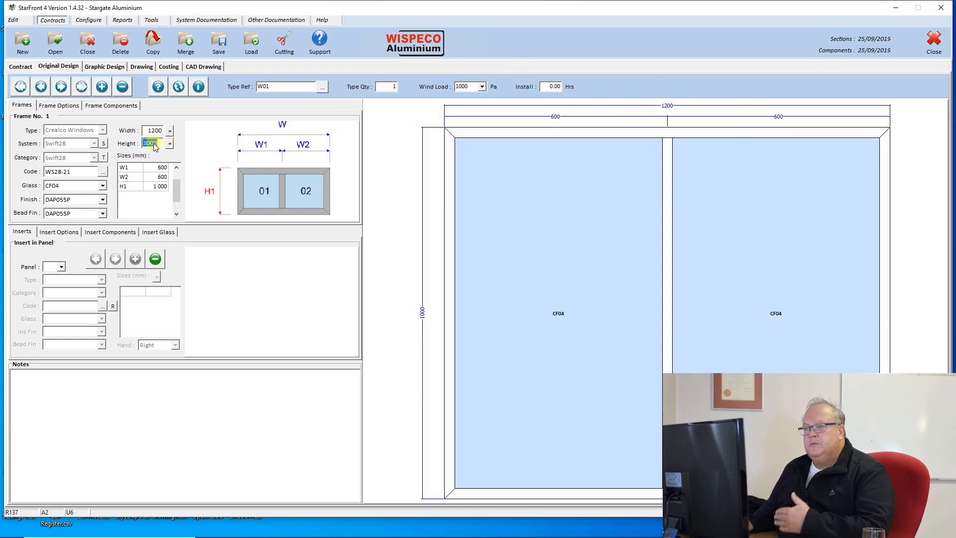
pyautogui.write('900')
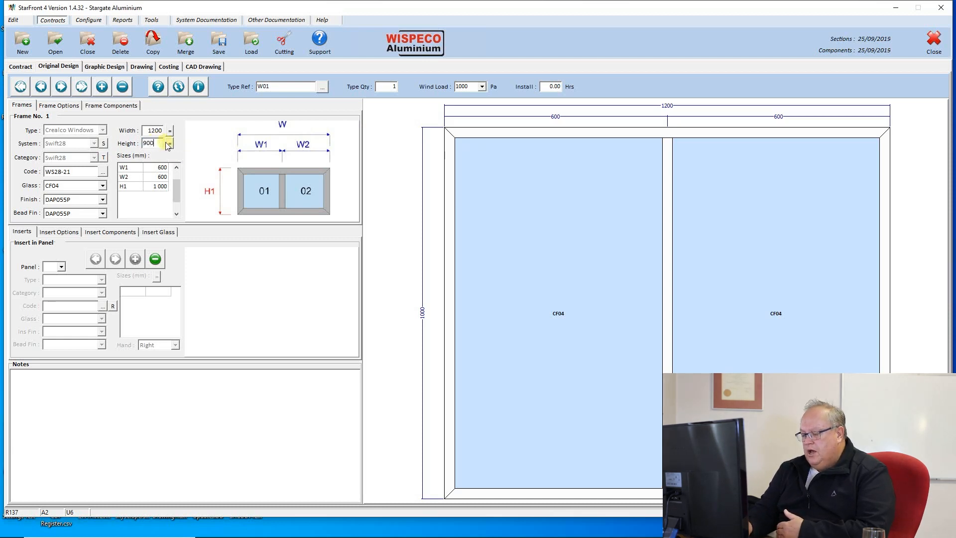
pyautogui.click(168, 144)
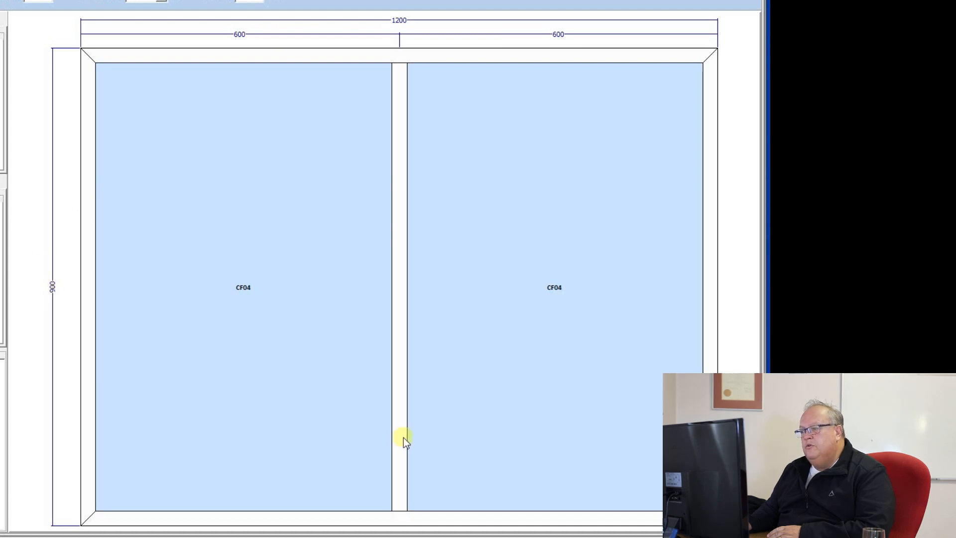
pyautogui.moveTo(469, 537)
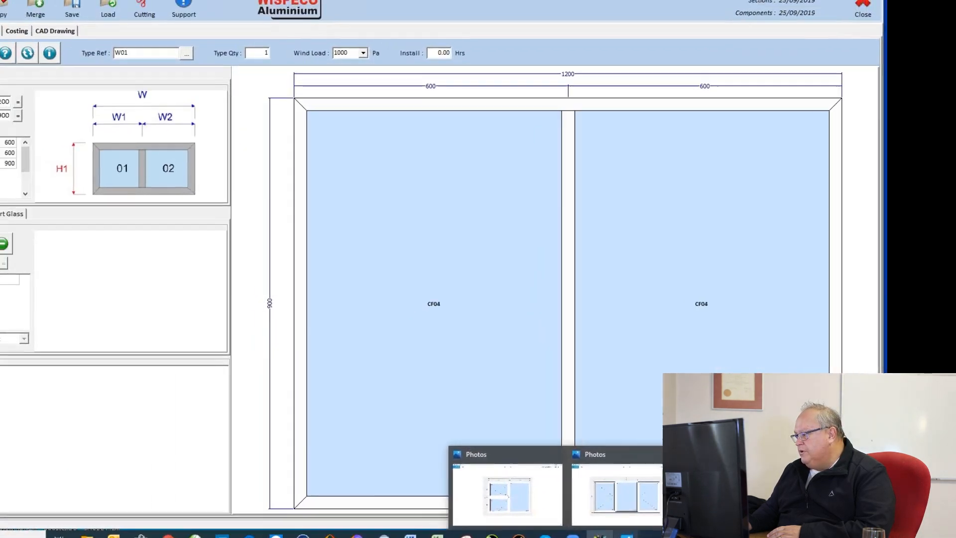
pyautogui.click(615, 506)
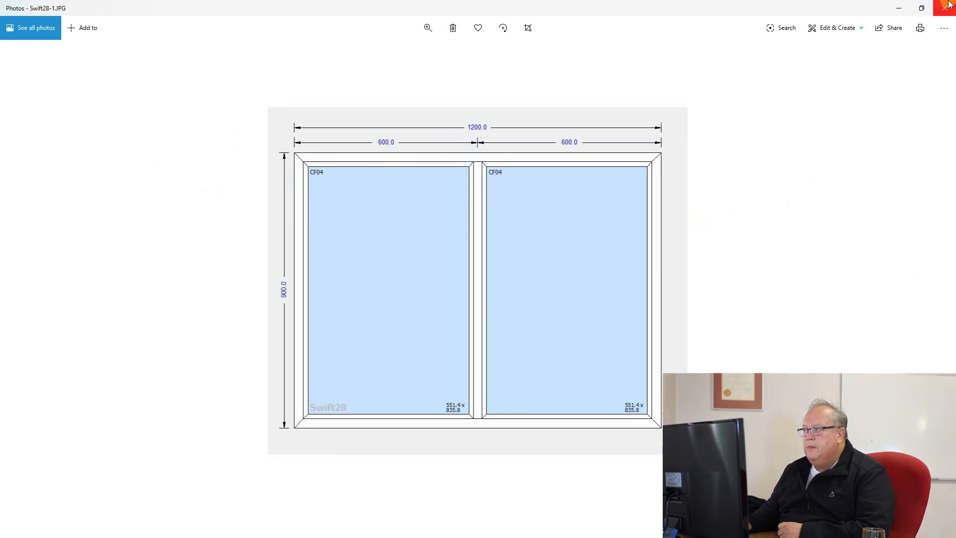
pyautogui.click(899, 8)
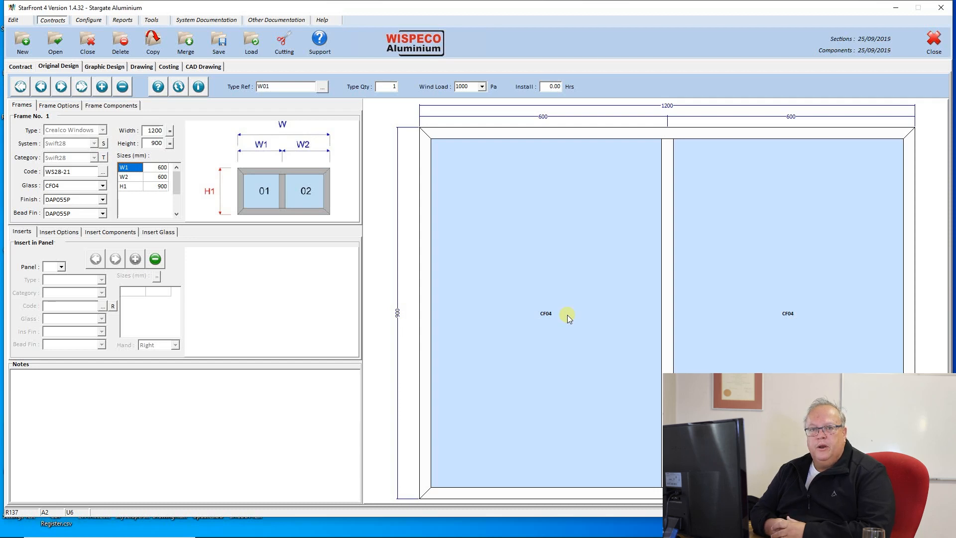
# Step: Run Check Design on the W01 frame, then add a new empty window design
pyautogui.click(158, 87)
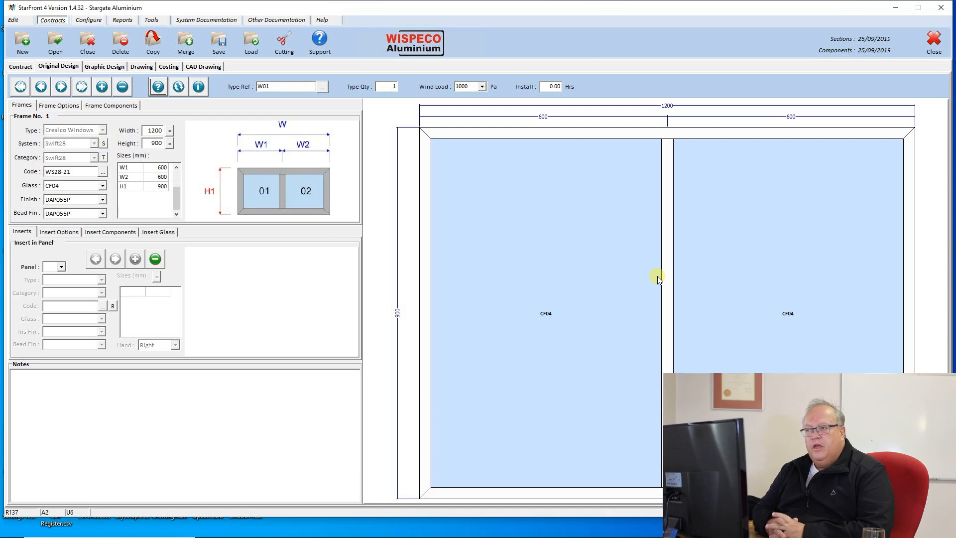
pyautogui.click(101, 87)
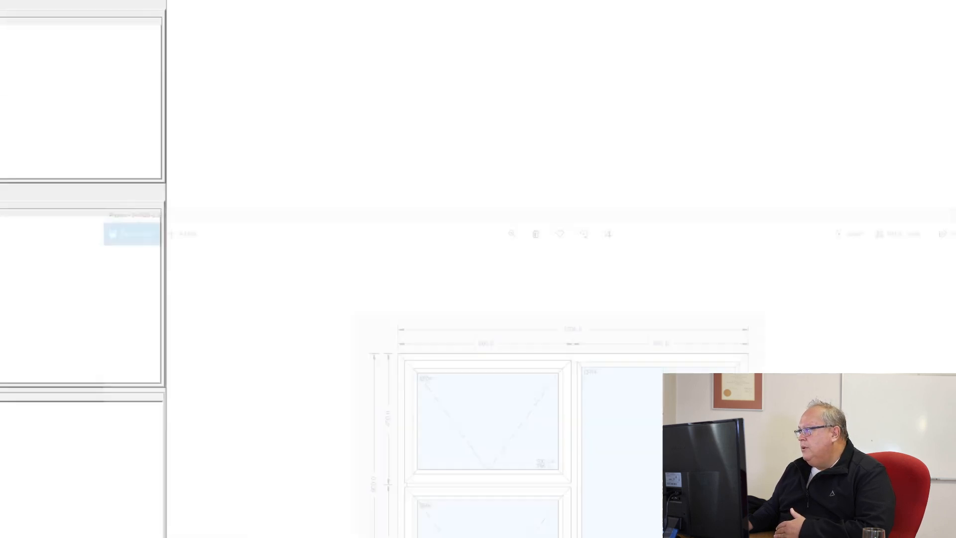
# Step: Give the new window reference W02, keeping quantity 1 and wind load 1000
pyautogui.click(346, 30)
pyautogui.write('W02')
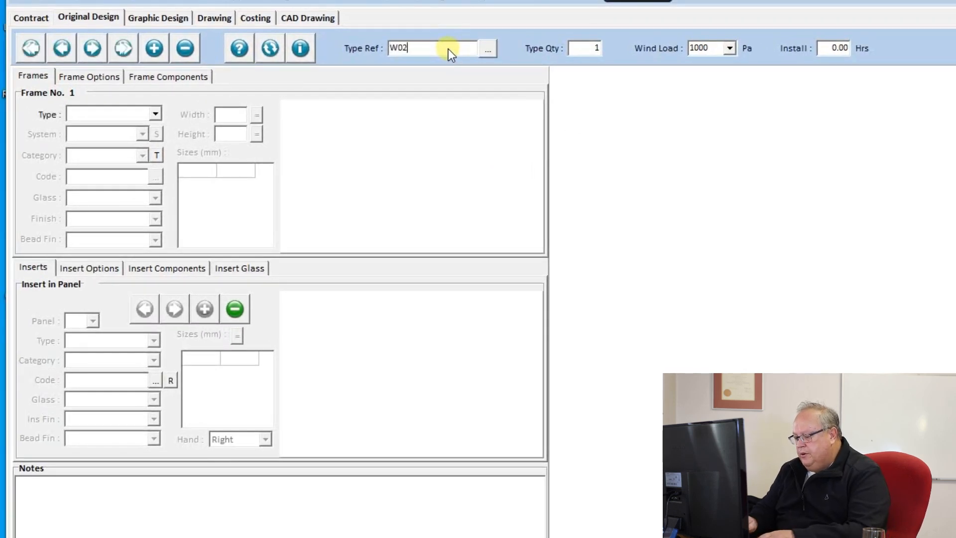
pyautogui.click(584, 50)
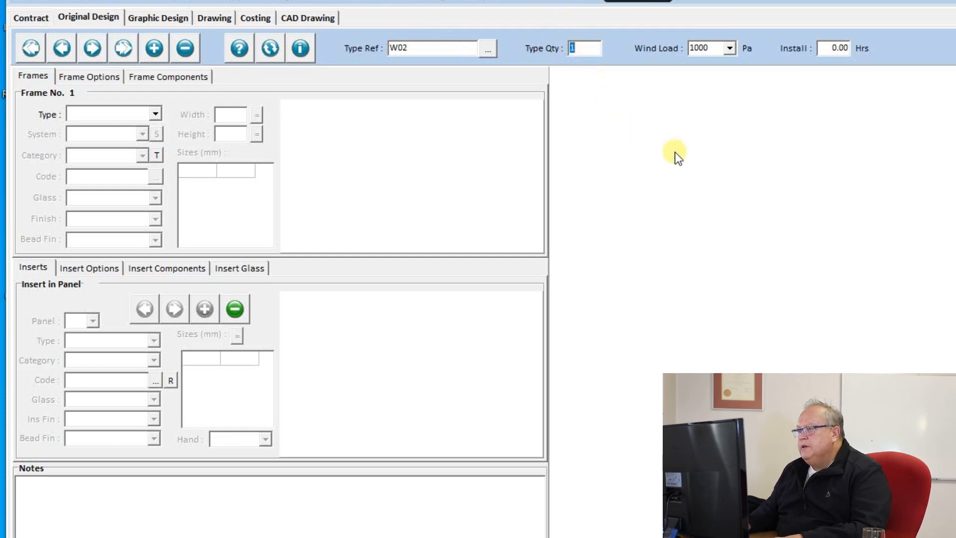
pyautogui.press('Tab')
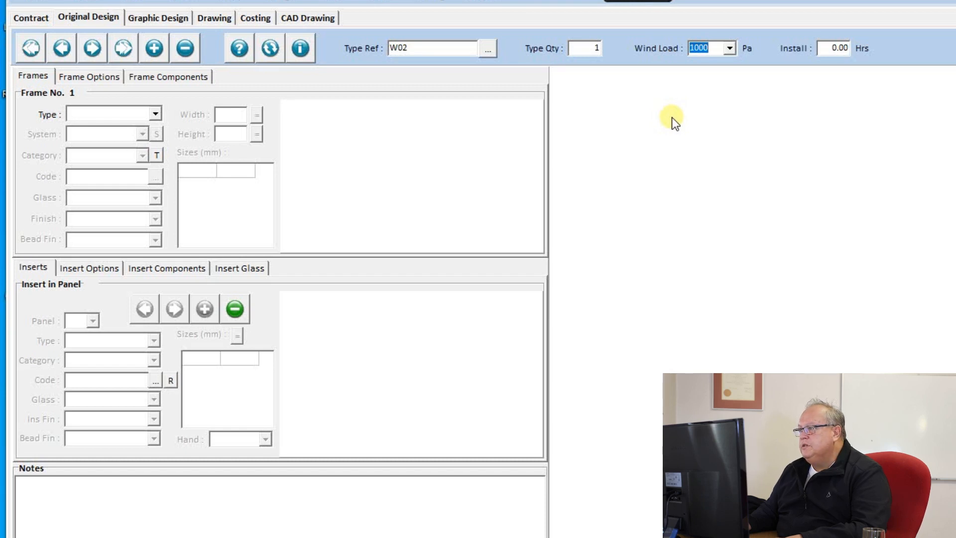
pyautogui.press('Tab')
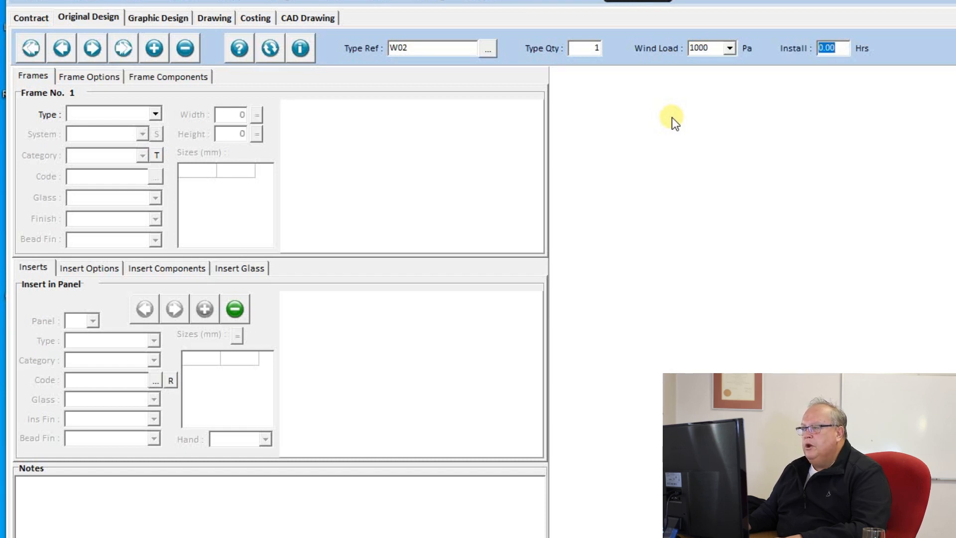
# Step: Set W02 to type Crealco Windows, system Swift28 and category Swift28 28mm
pyautogui.click(154, 114)
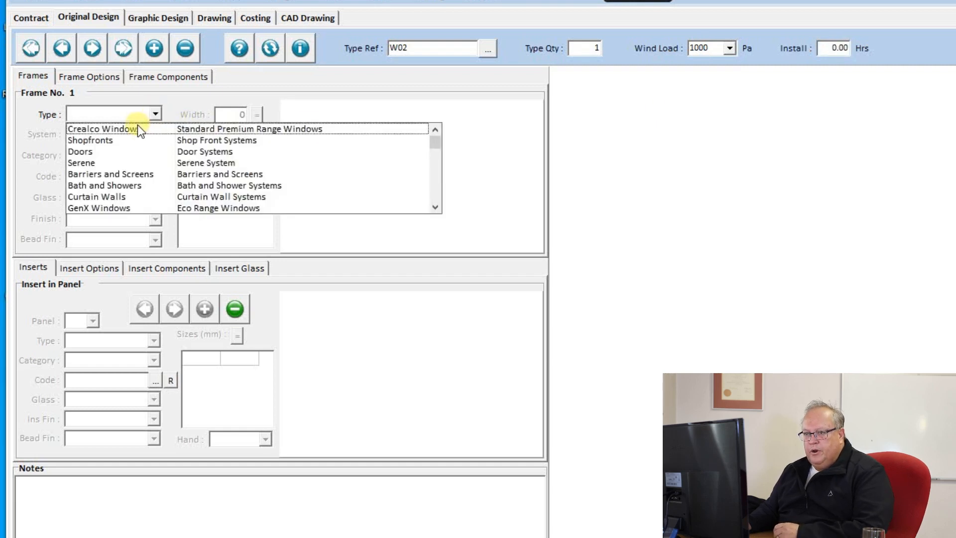
pyautogui.click(137, 129)
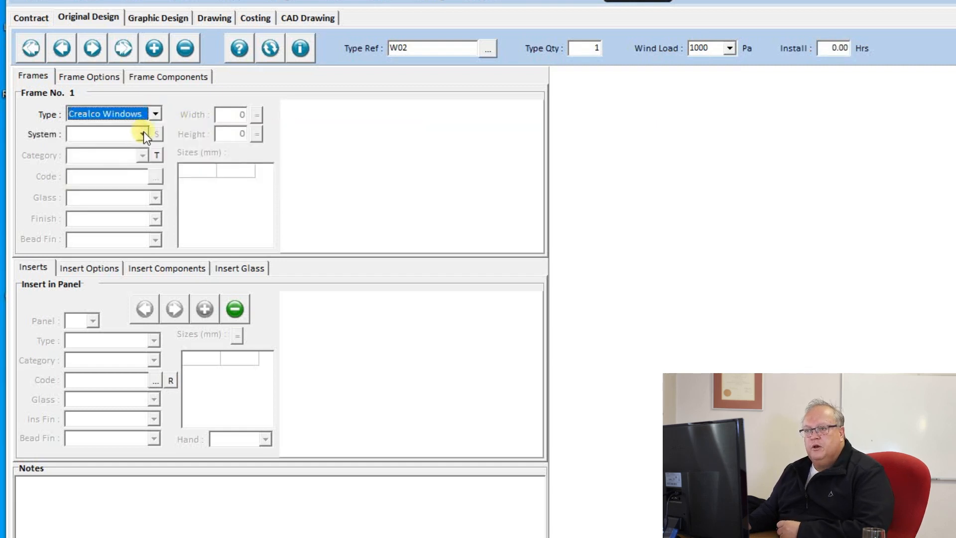
pyautogui.click(144, 134)
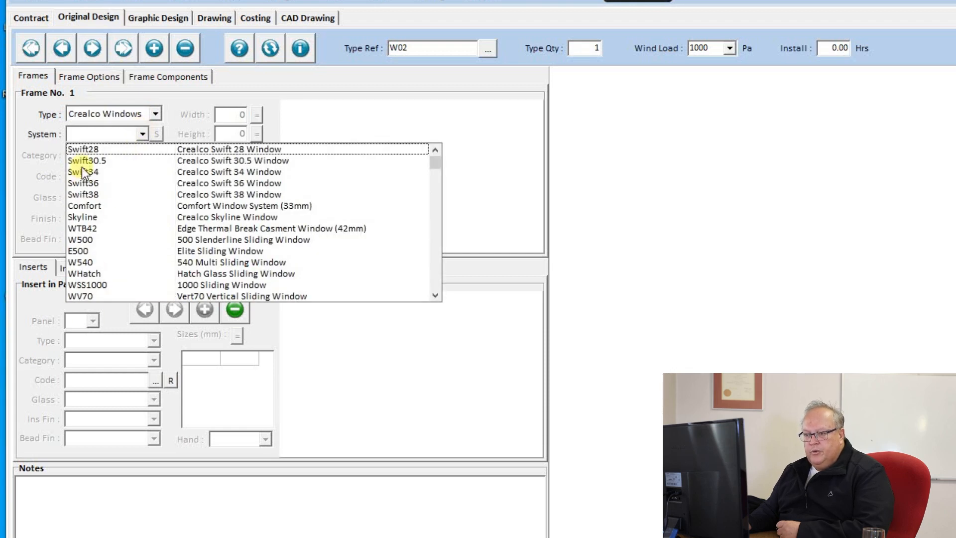
pyautogui.click(85, 150)
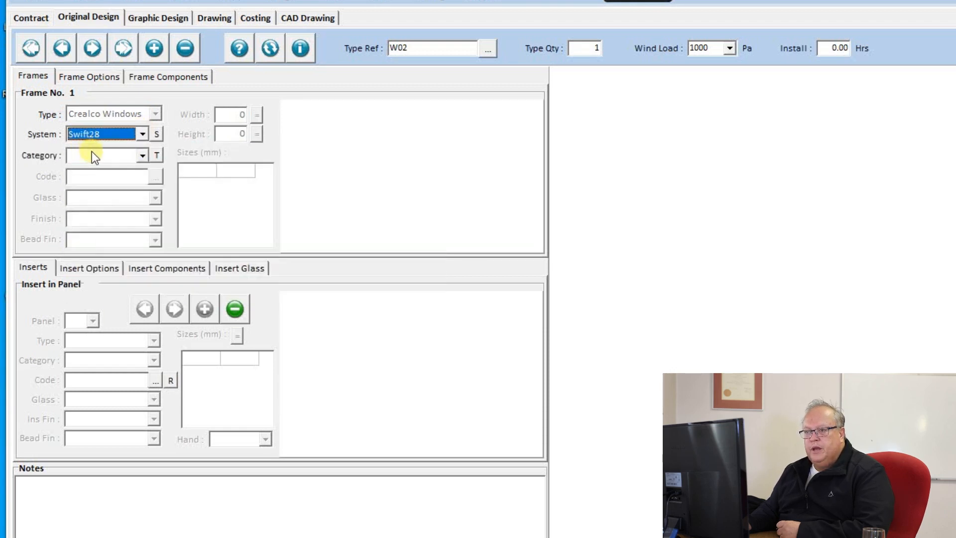
pyautogui.click(142, 154)
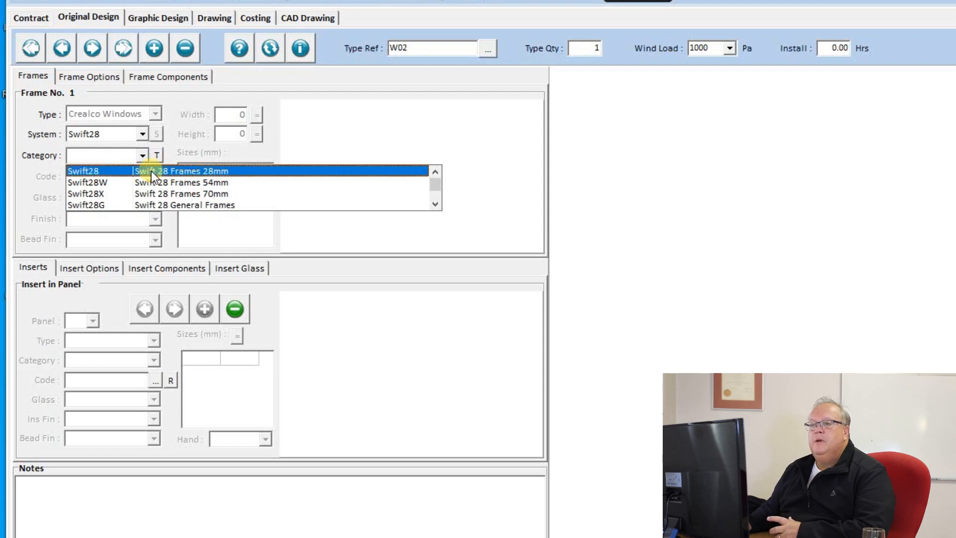
pyautogui.click(151, 171)
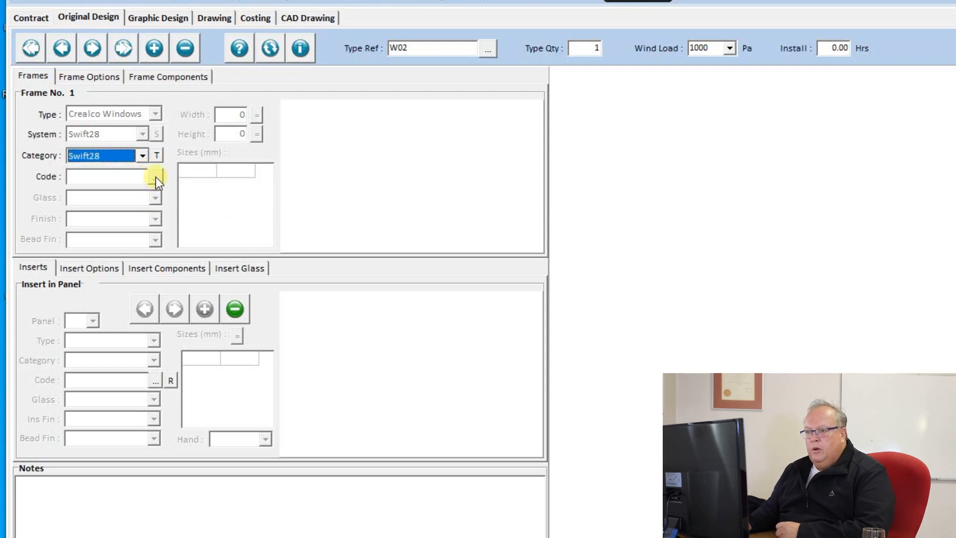
pyautogui.click(155, 178)
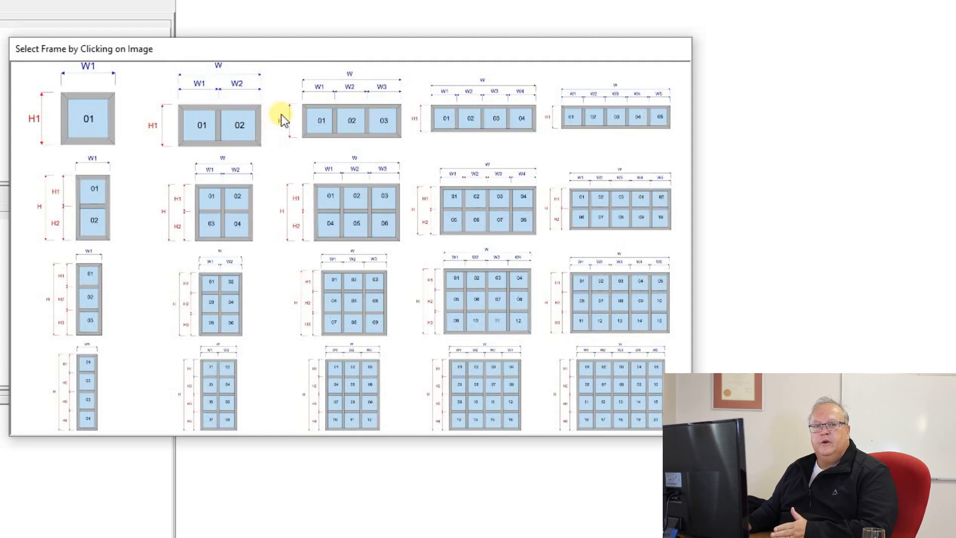
# Step: Give W02 the two-pane layout at 1200 × 900, then bring up the Swift28-1.JPG reference drawing
pyautogui.click(221, 125)
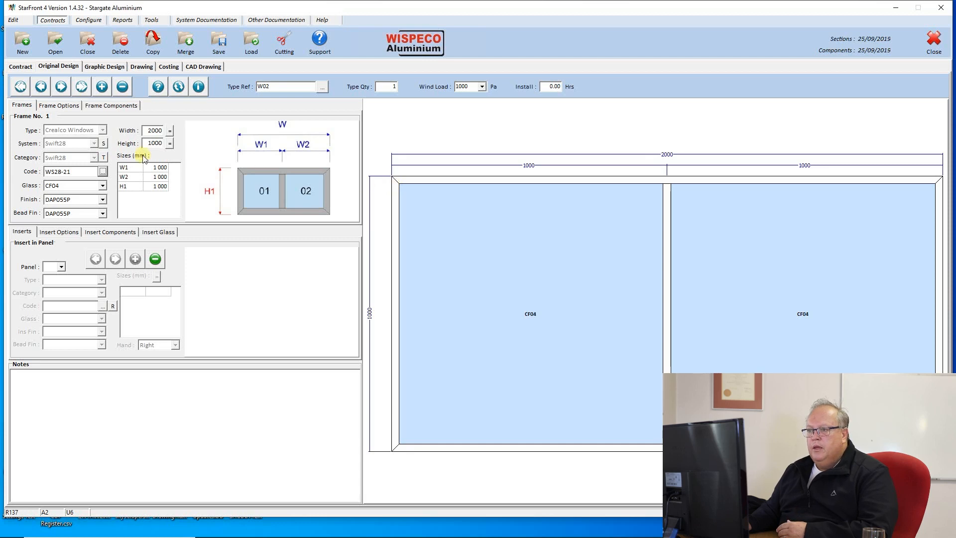
pyautogui.doubleClick(154, 131)
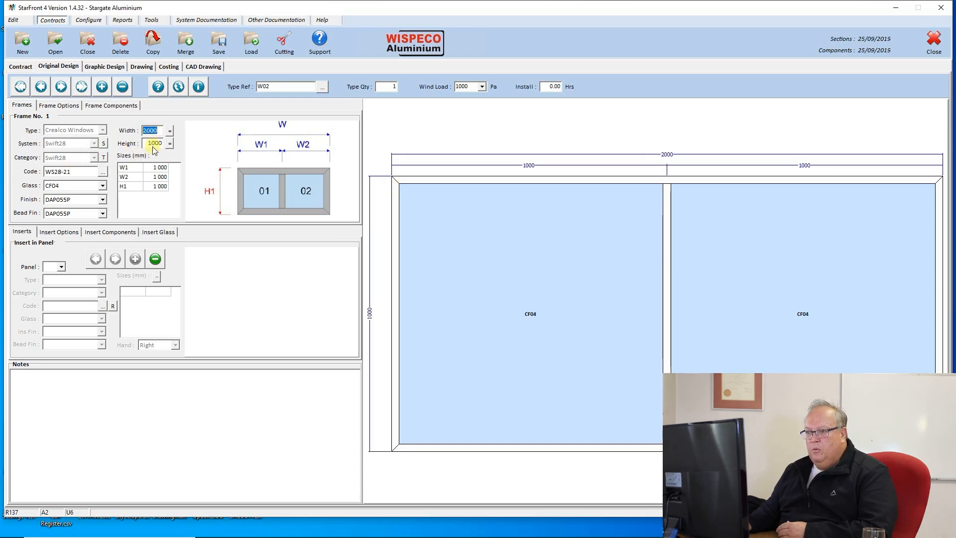
pyautogui.write('1200')
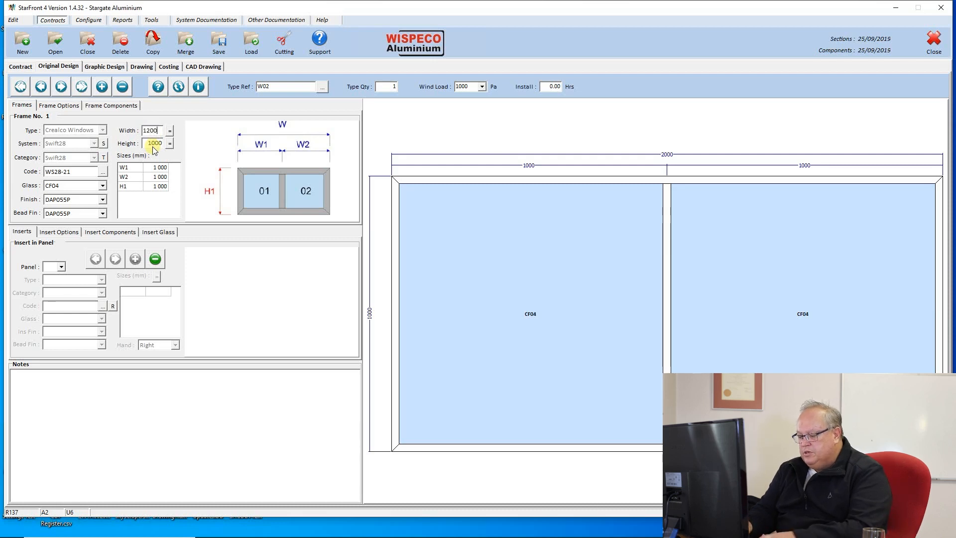
pyautogui.doubleClick(152, 145)
pyautogui.write('900')
pyautogui.press('Return')
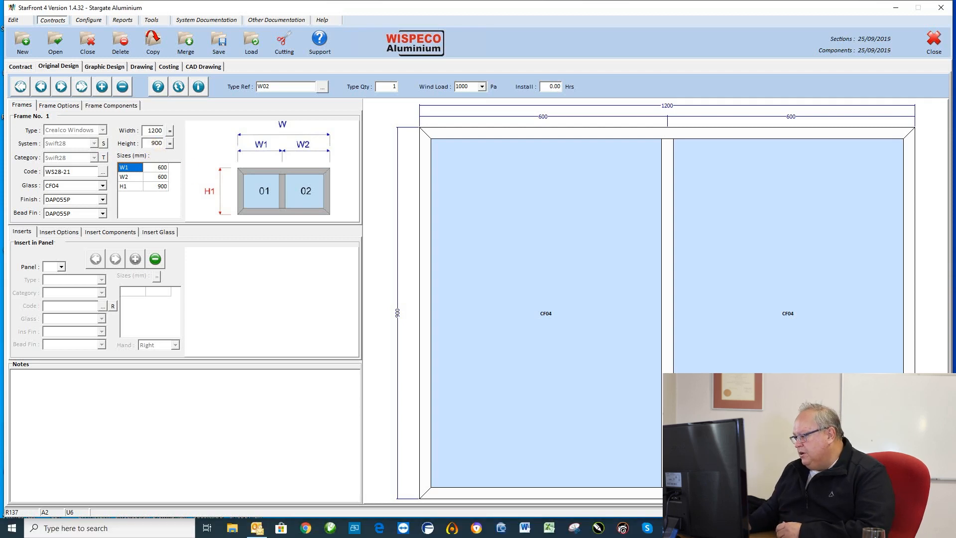
pyautogui.click(721, 528)
pyautogui.click(721, 485)
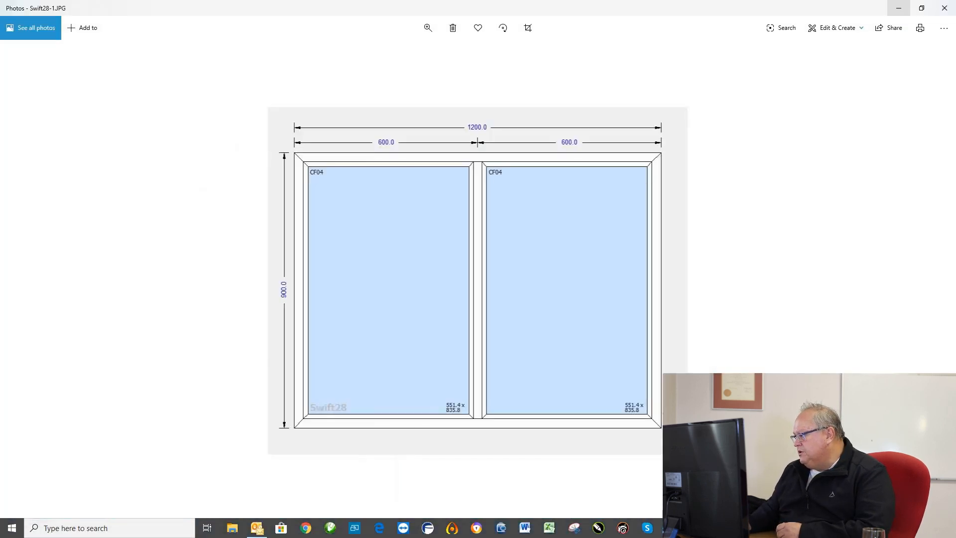
pyautogui.press('Right')
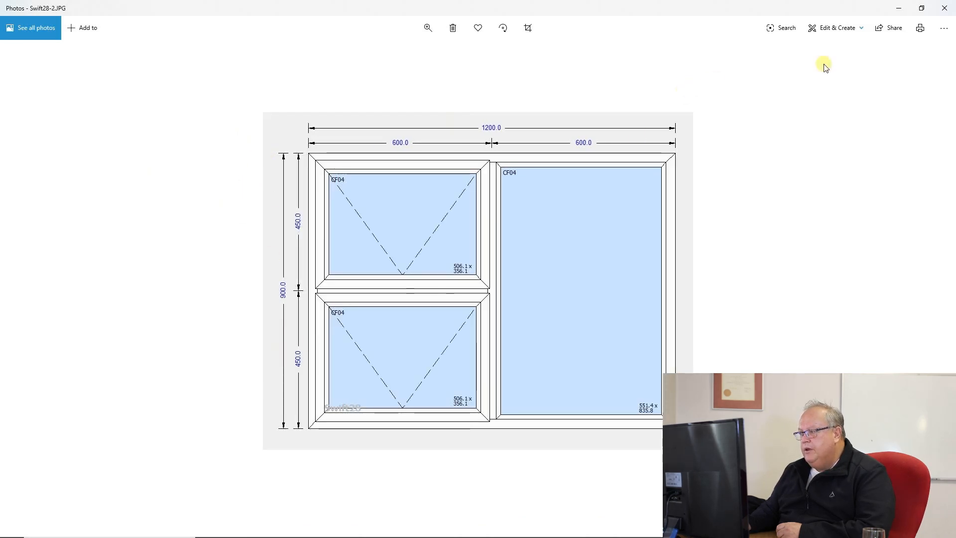
pyautogui.click(898, 9)
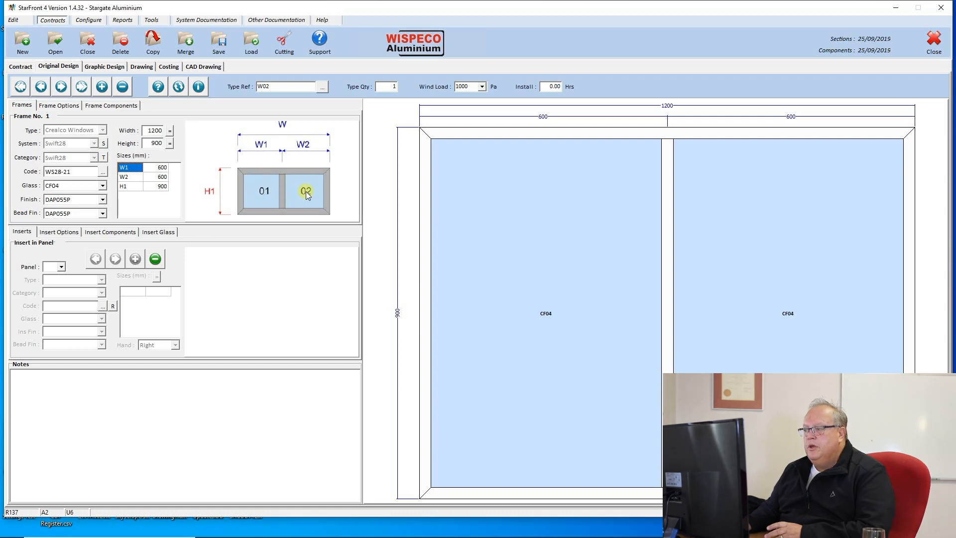
pyautogui.moveTo(702, 537)
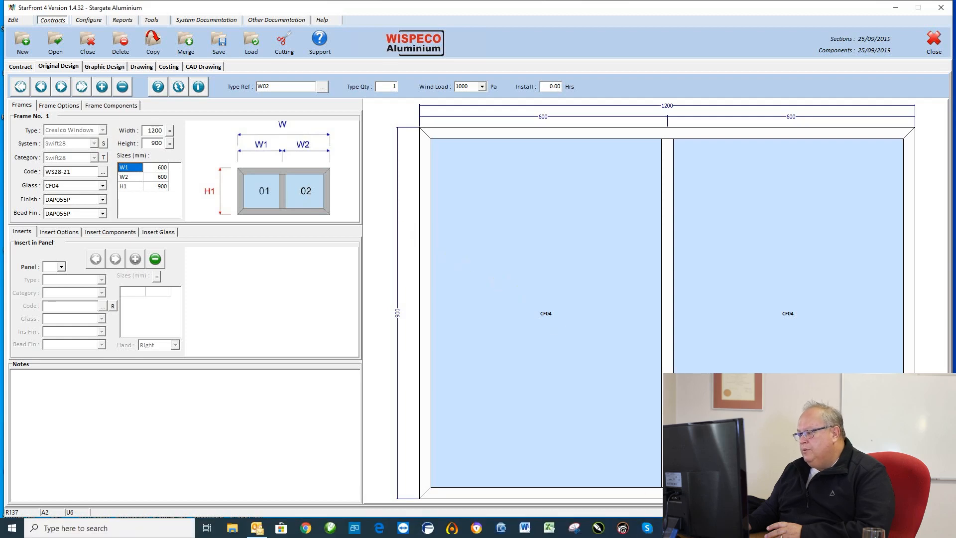
pyautogui.click(640, 495)
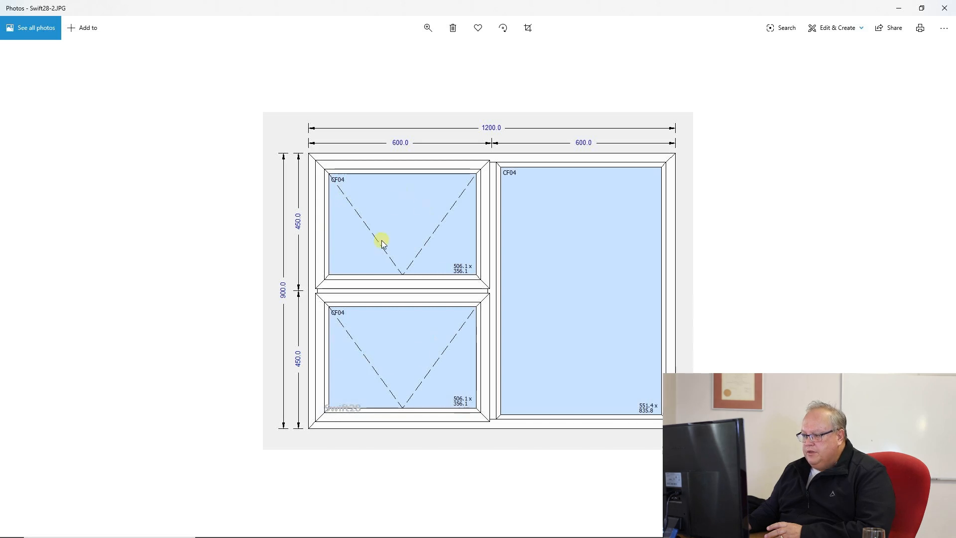
pyautogui.click(899, 8)
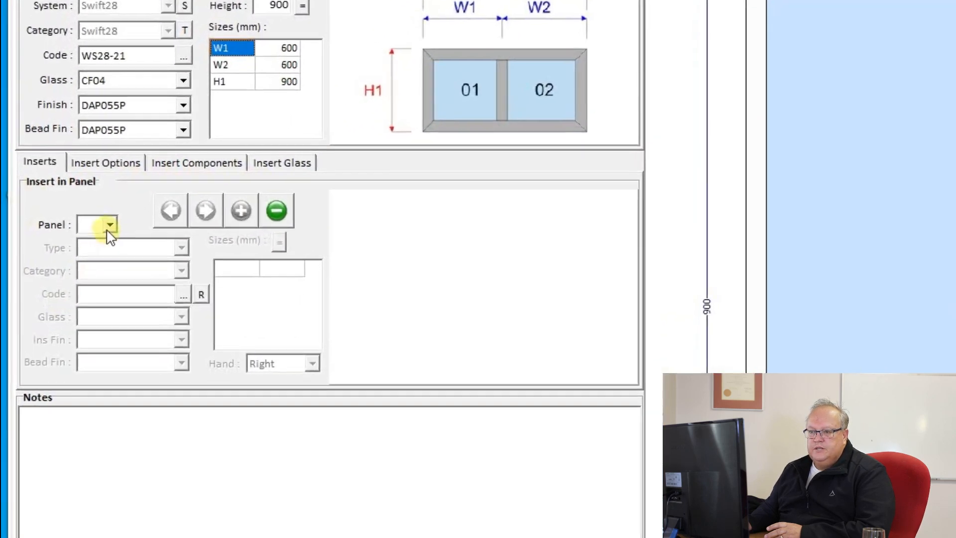
# Step: Set panel 01's insert to Top Hung Sash in category Swift28-TH and list its insert layouts
pyautogui.click(63, 265)
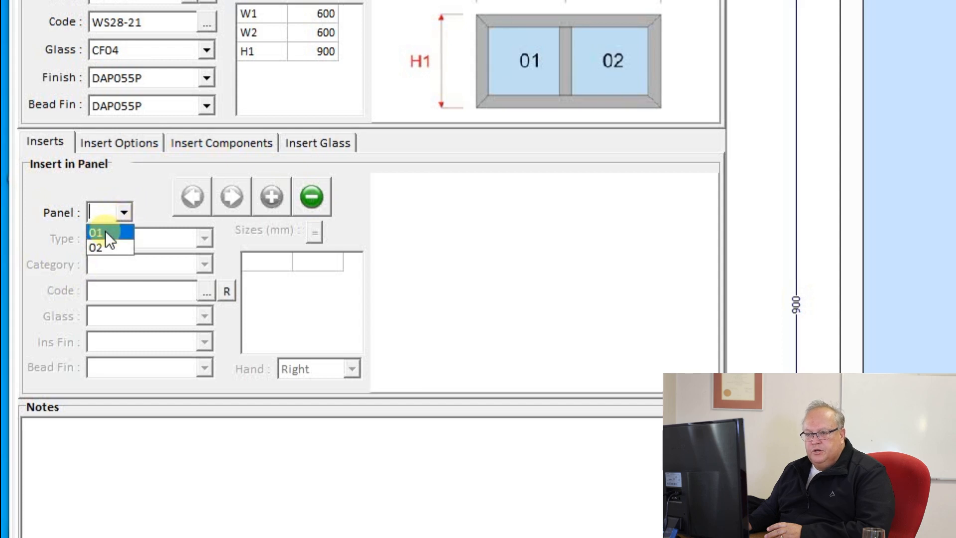
pyautogui.click(106, 231)
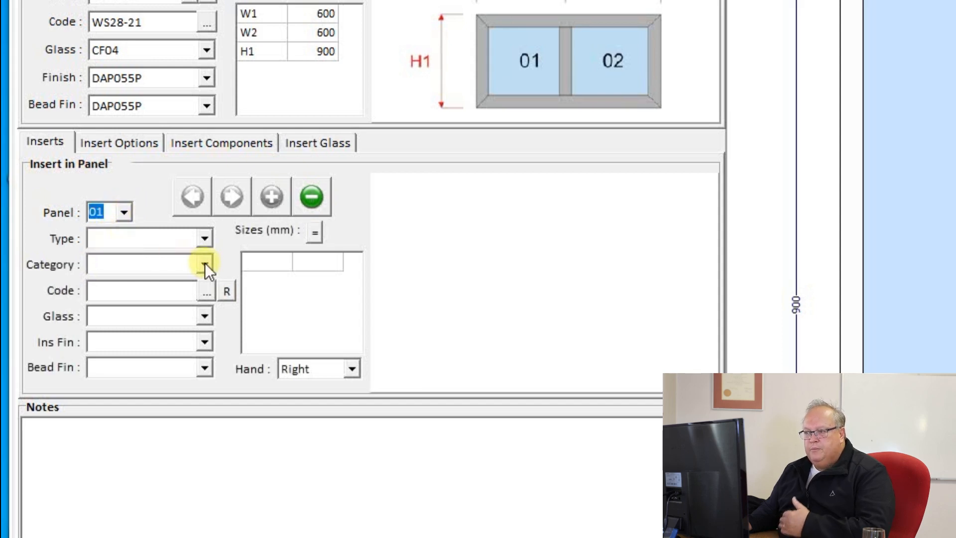
pyautogui.click(205, 239)
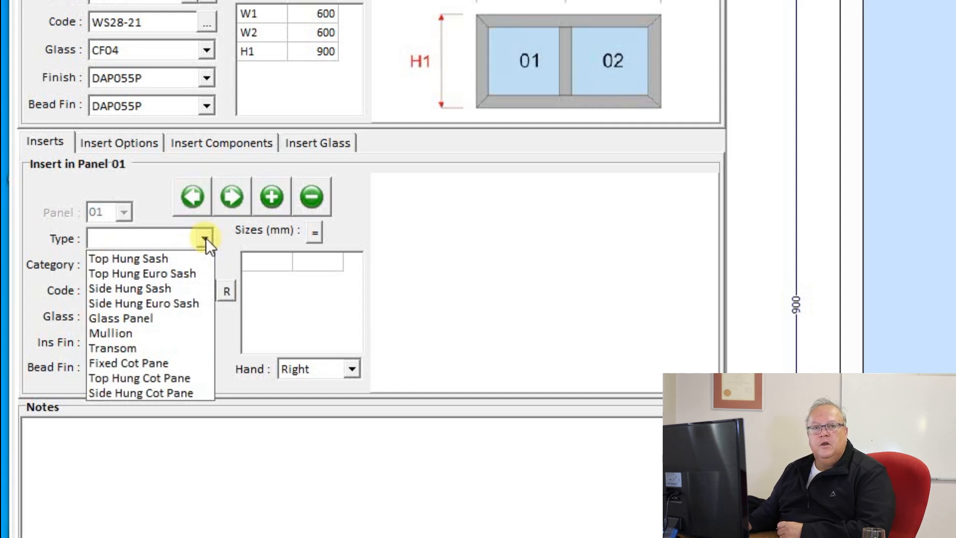
pyautogui.click(154, 259)
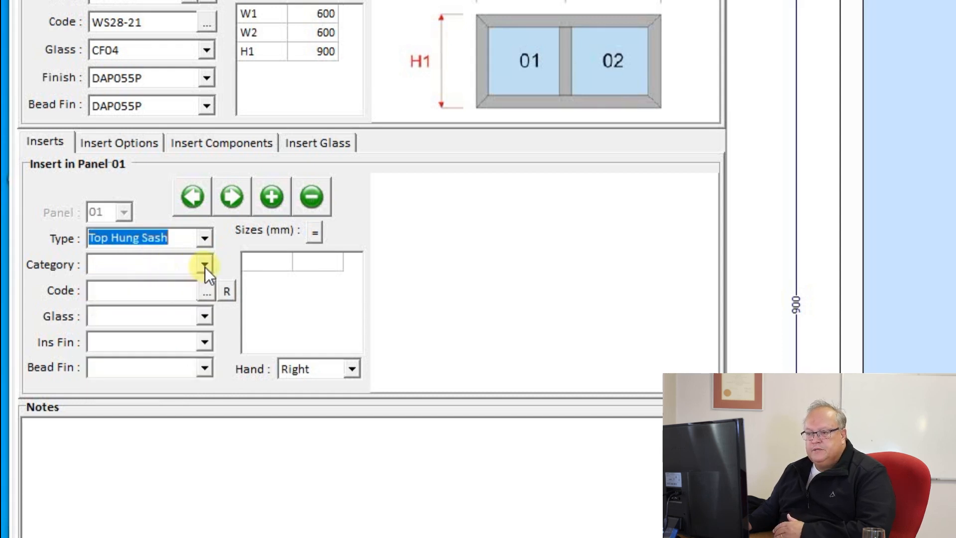
pyautogui.click(204, 266)
pyautogui.click(158, 282)
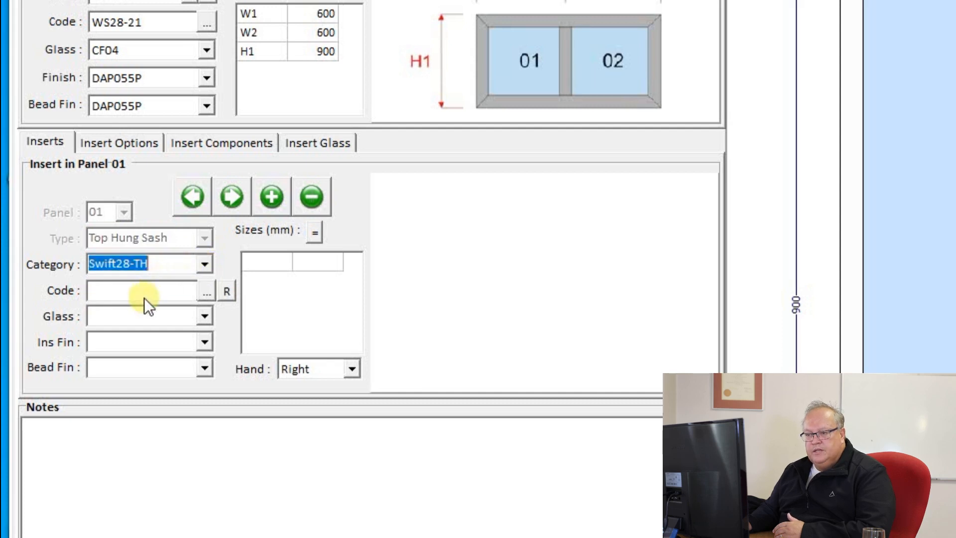
pyautogui.click(206, 290)
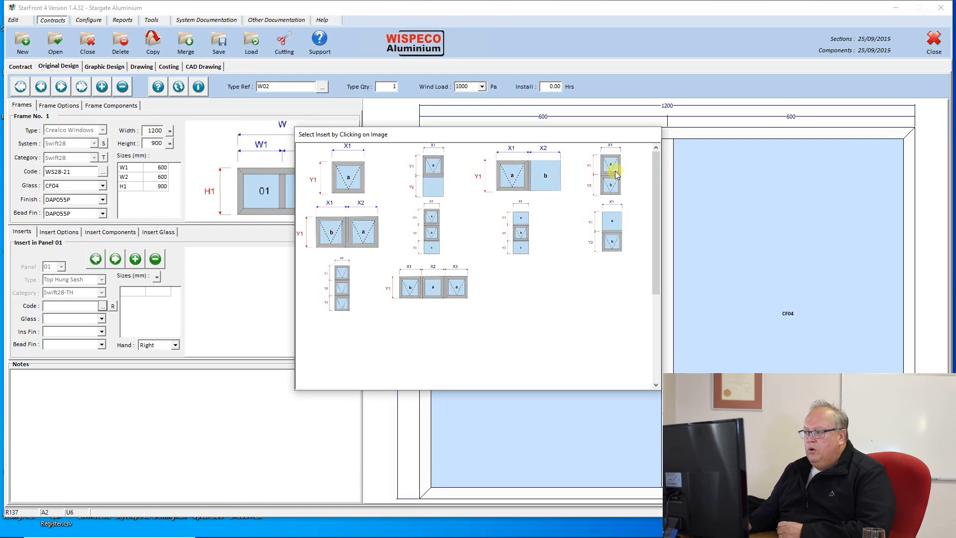
# Step: Choose the two stacked top-hung sashes (WSTH-28C, 556 × 420, CF04 glass) for panel 01
pyautogui.click(615, 171)
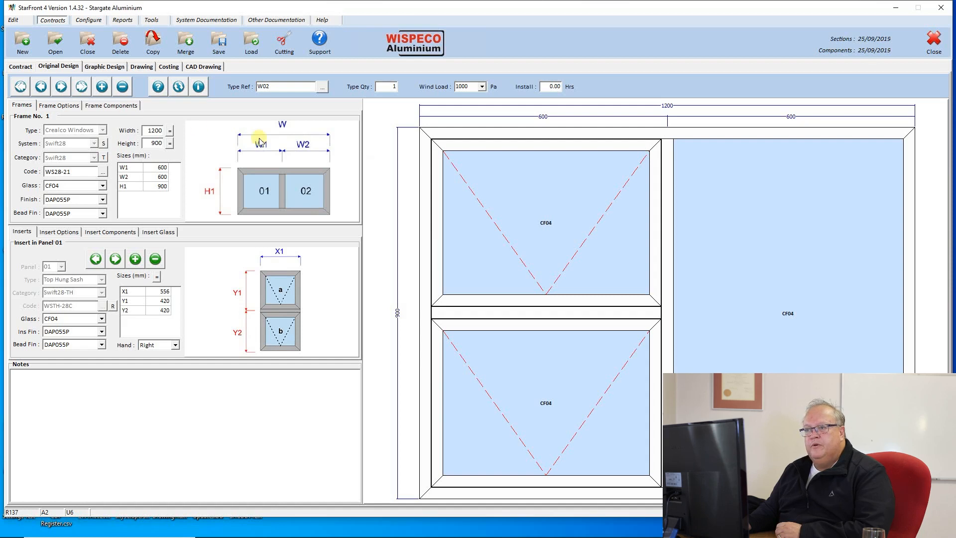
# Step: Add a new blank frame type using the green + design button
pyautogui.click(103, 87)
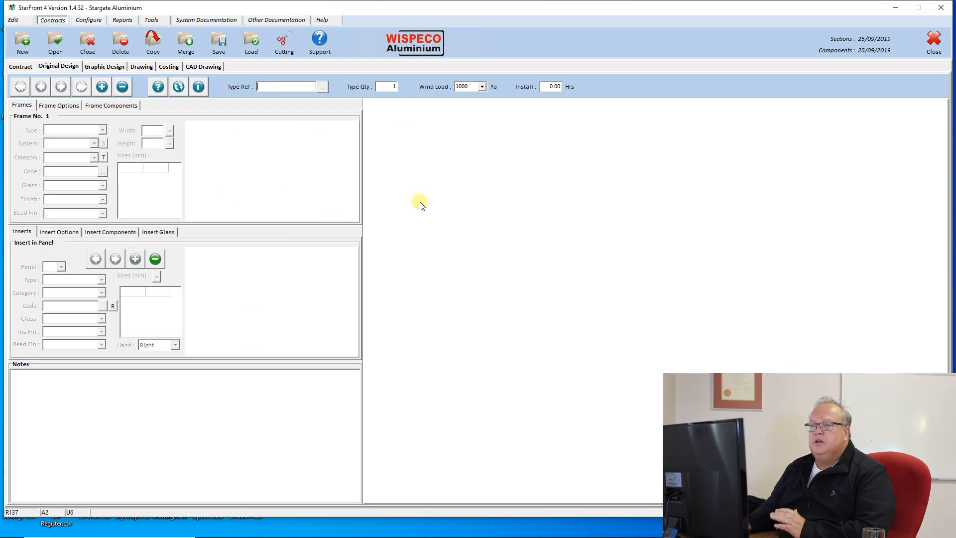
pyautogui.moveTo(643, 536)
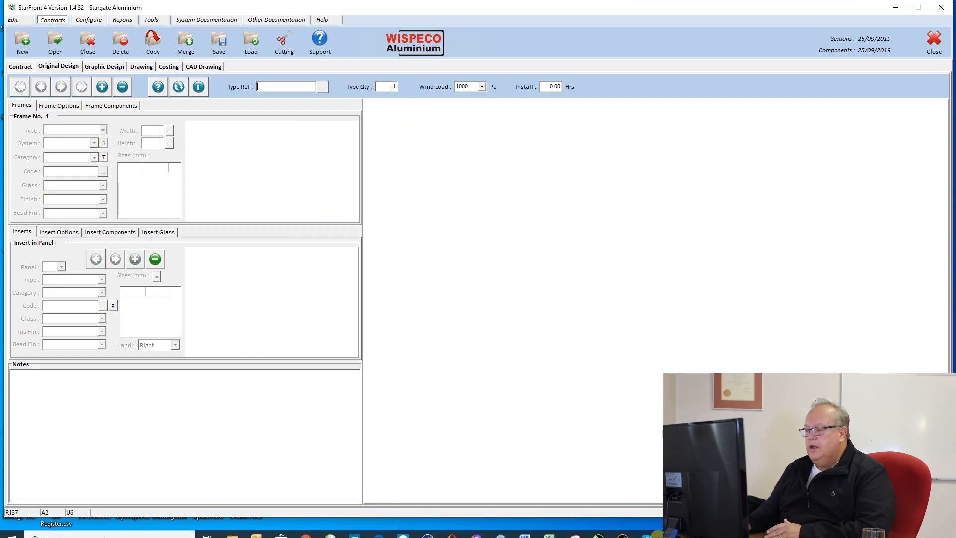
pyautogui.moveTo(672, 528)
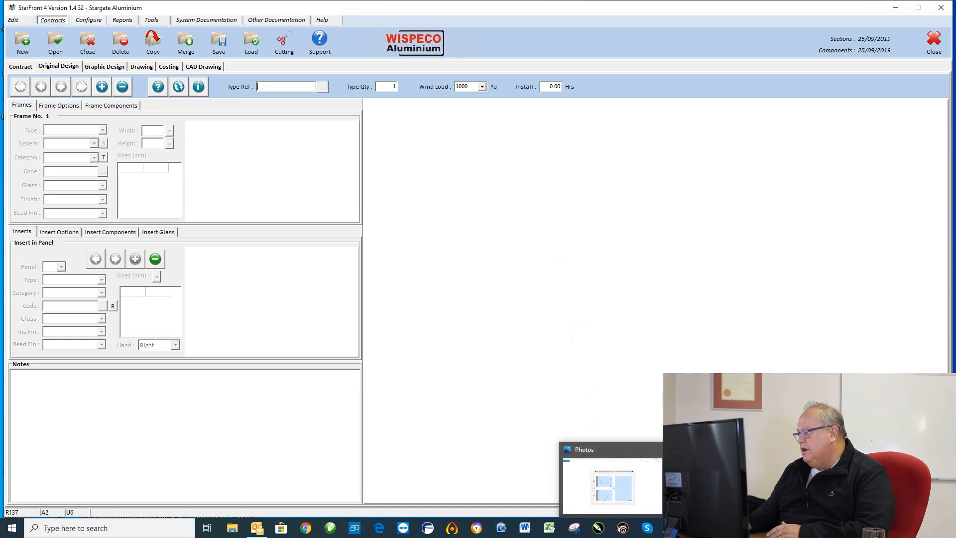
pyautogui.click(672, 528)
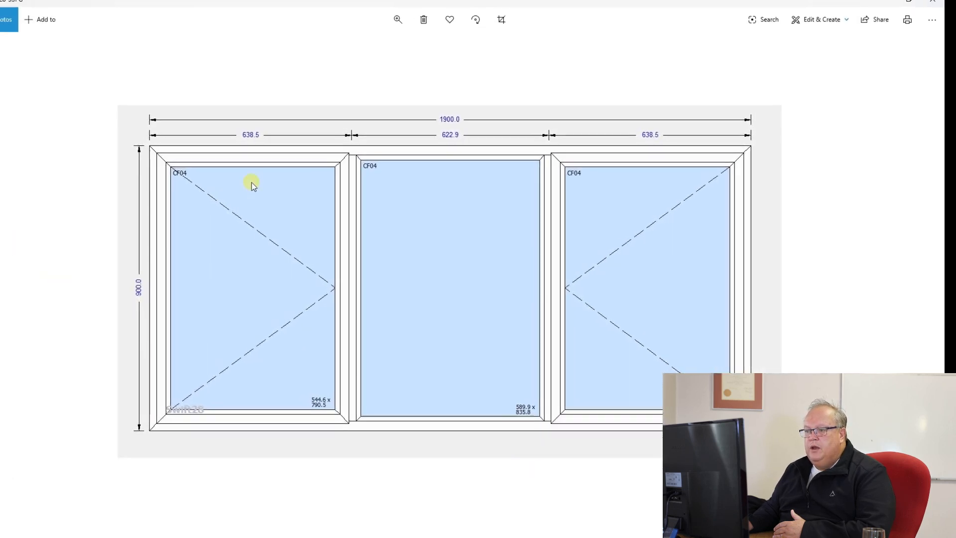
pyautogui.click(898, 8)
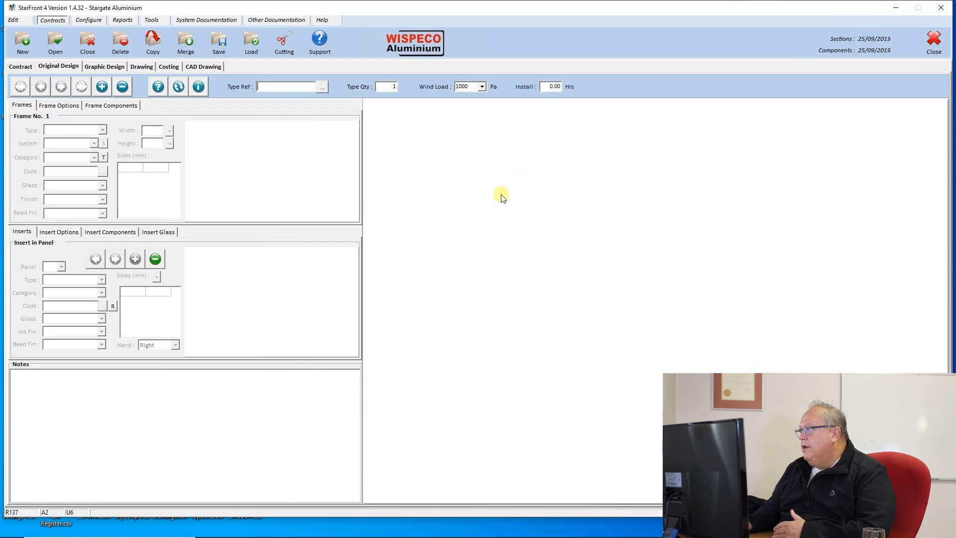
# Step: Enter W03 as the new type reference and move past quantity and wind load
pyautogui.click(264, 85)
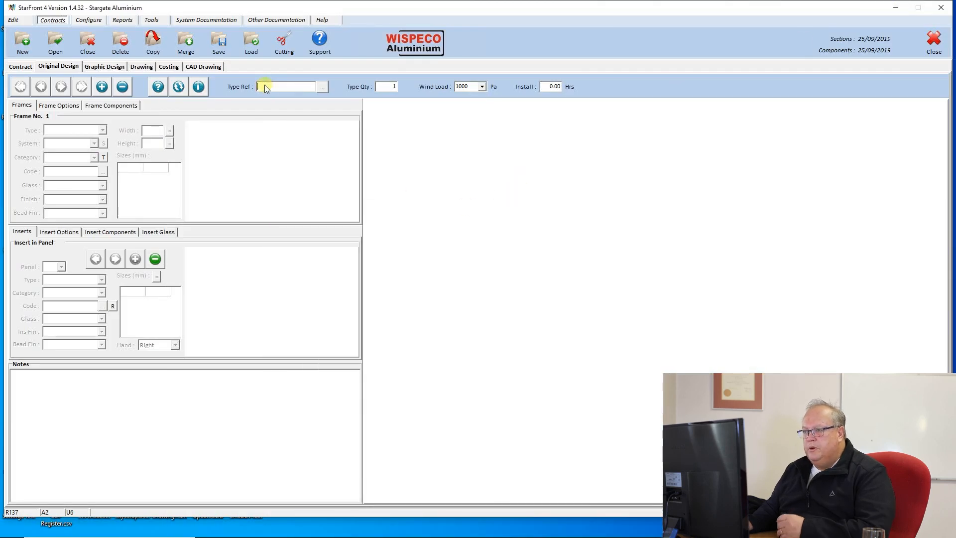
pyautogui.write('WI3')
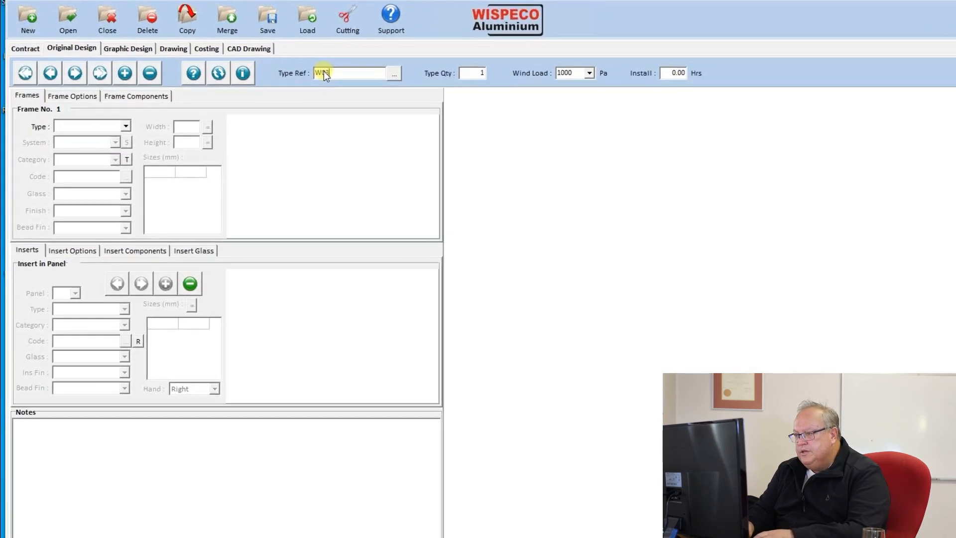
pyautogui.press('Tab')
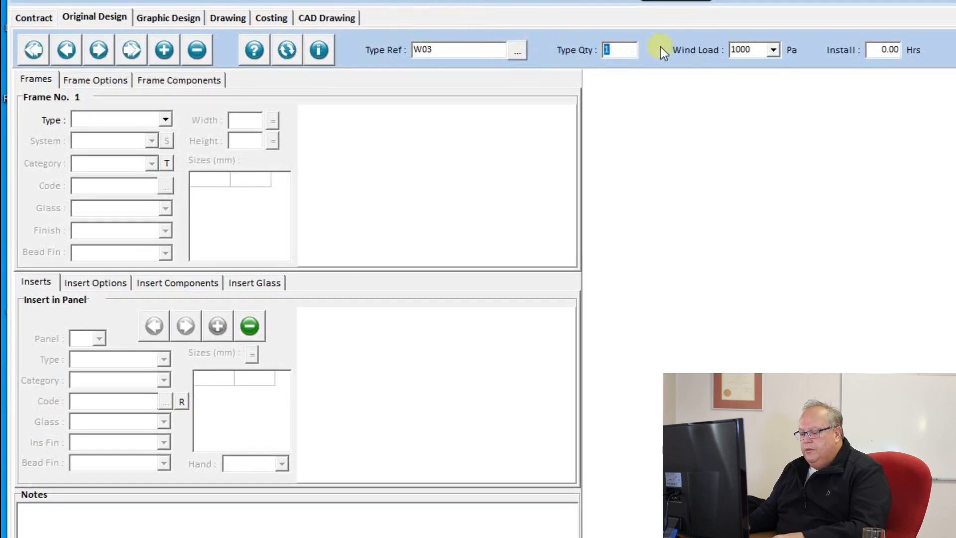
pyautogui.click(751, 50)
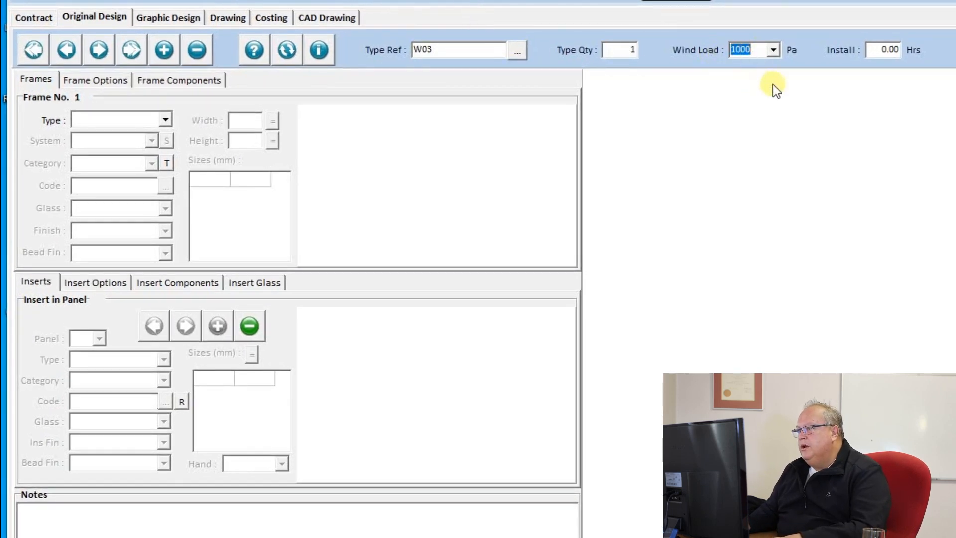
pyautogui.press('Tab')
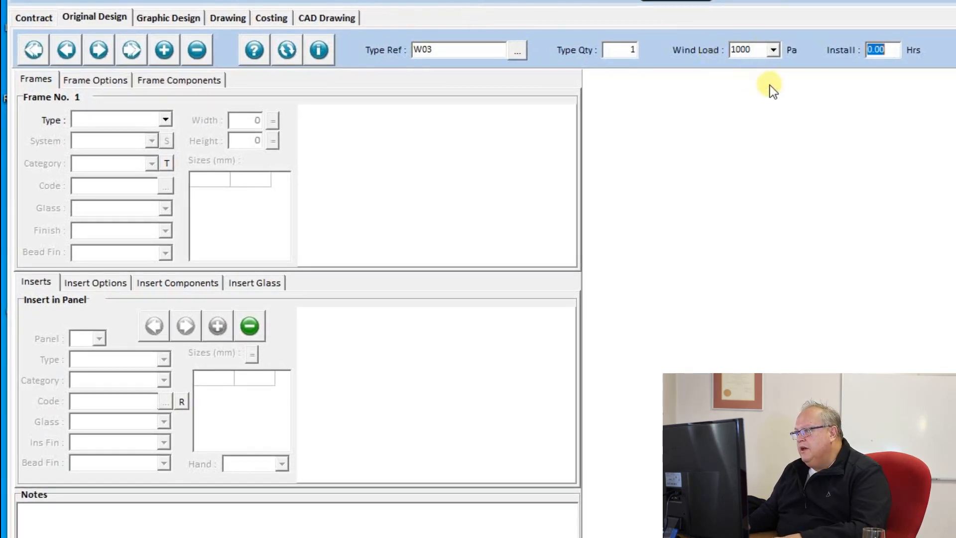
# Step: Set frame type Crealco Windows, system Swift28 and category Swift28, and list the frame layouts
pyautogui.click(165, 121)
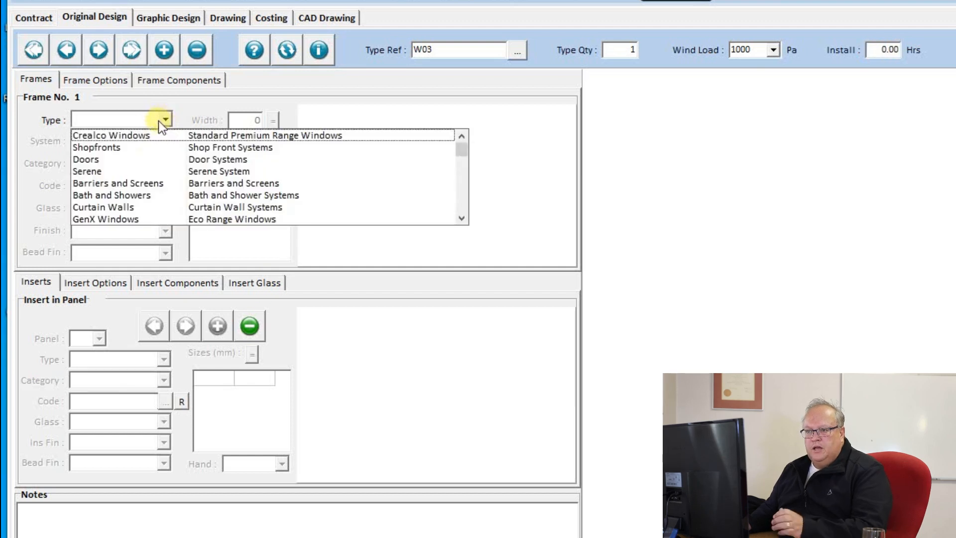
pyautogui.click(145, 135)
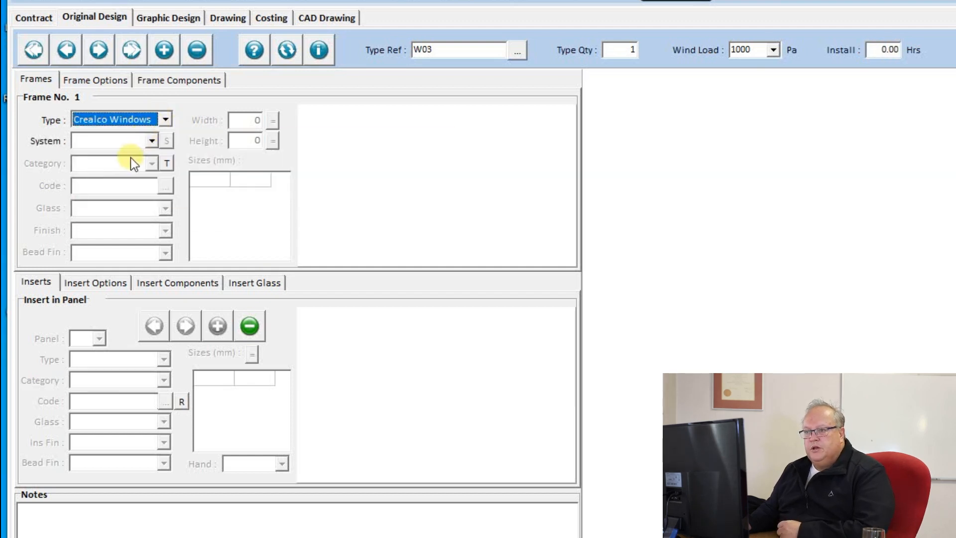
pyautogui.click(152, 141)
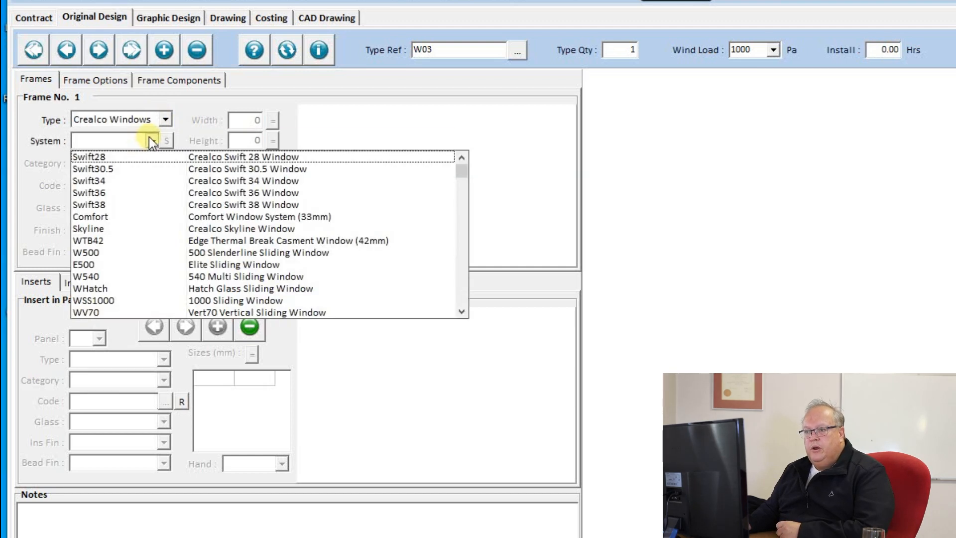
pyautogui.click(108, 156)
pyautogui.click(148, 162)
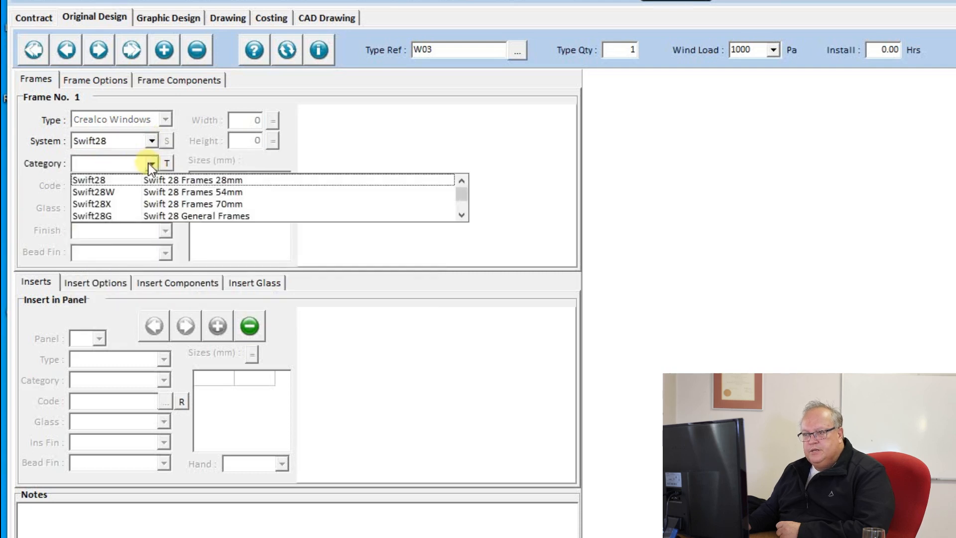
pyautogui.click(193, 182)
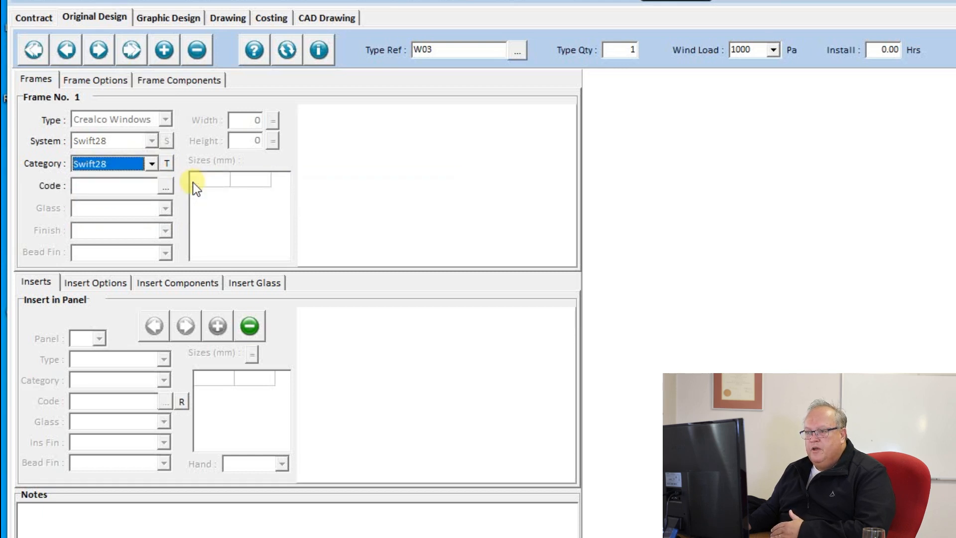
pyautogui.click(164, 186)
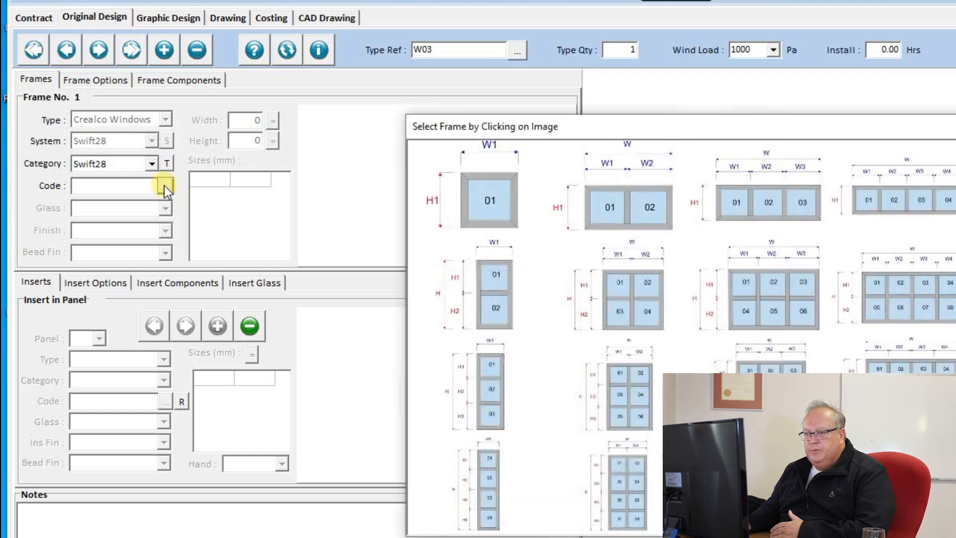
# Step: Apply the three-pane (01 02 03) layout, giving a 1900 × 900 WS28-31 frame
pyautogui.click(766, 199)
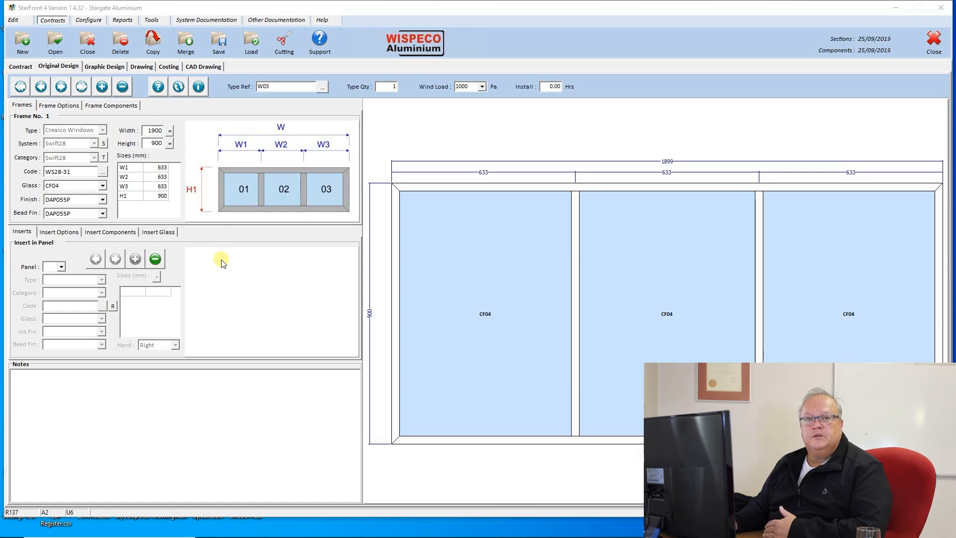
# Step: Give panel 01 a single Swift28-SH side-hung sash, WSSH-28A, 590 × 841 with CF04 glass
pyautogui.click(62, 267)
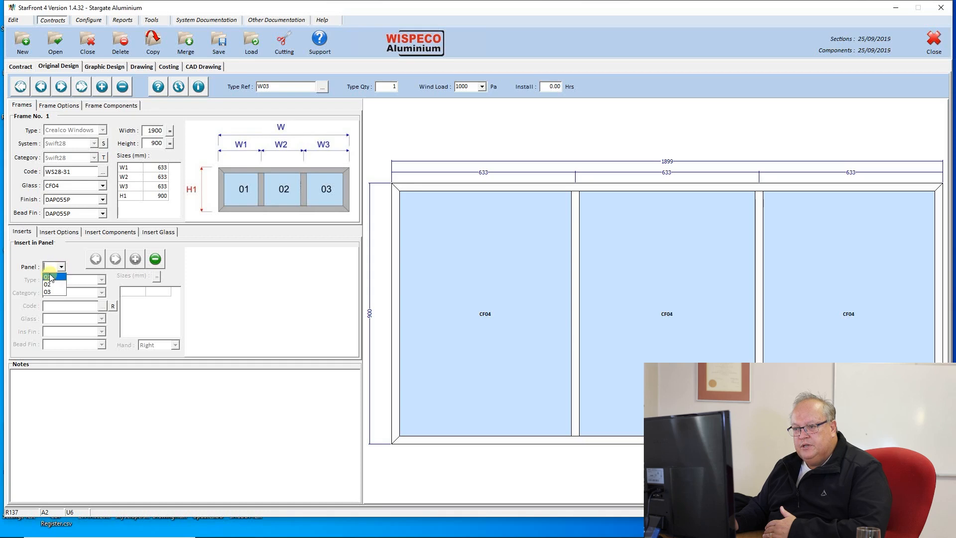
pyautogui.click(52, 278)
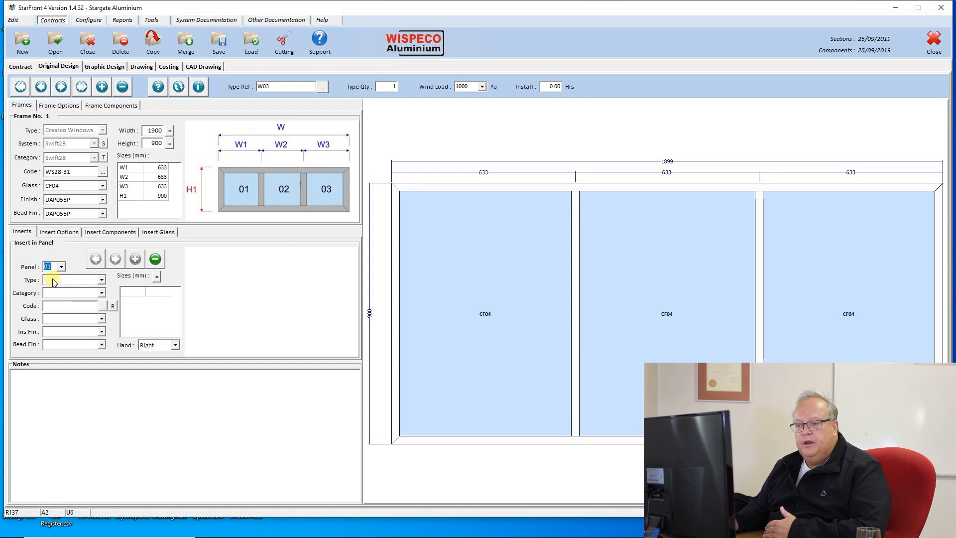
pyautogui.click(101, 280)
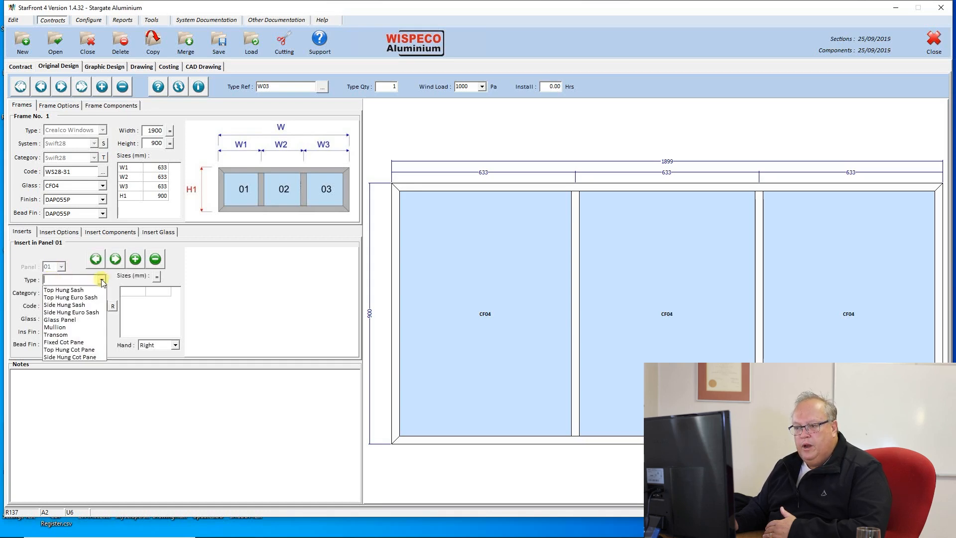
pyautogui.click(75, 305)
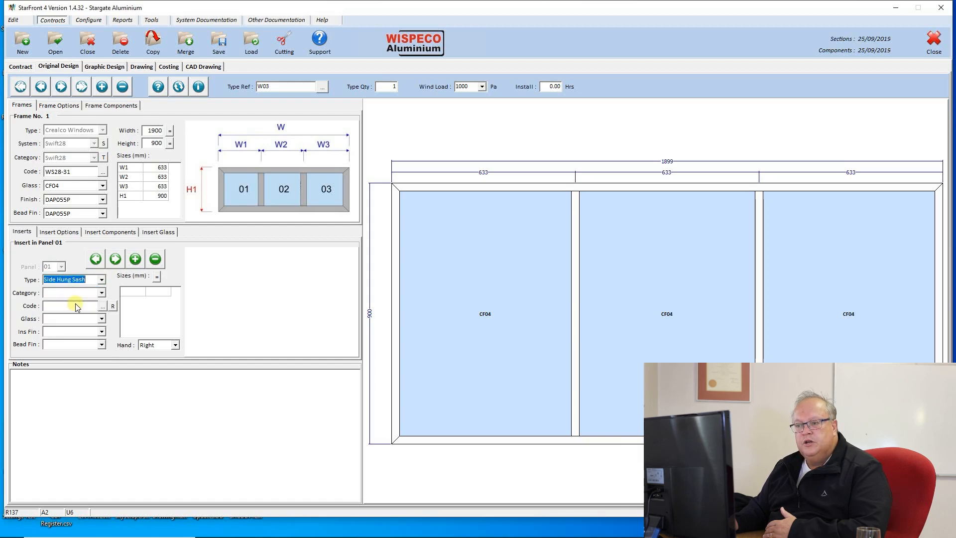
pyautogui.click(103, 293)
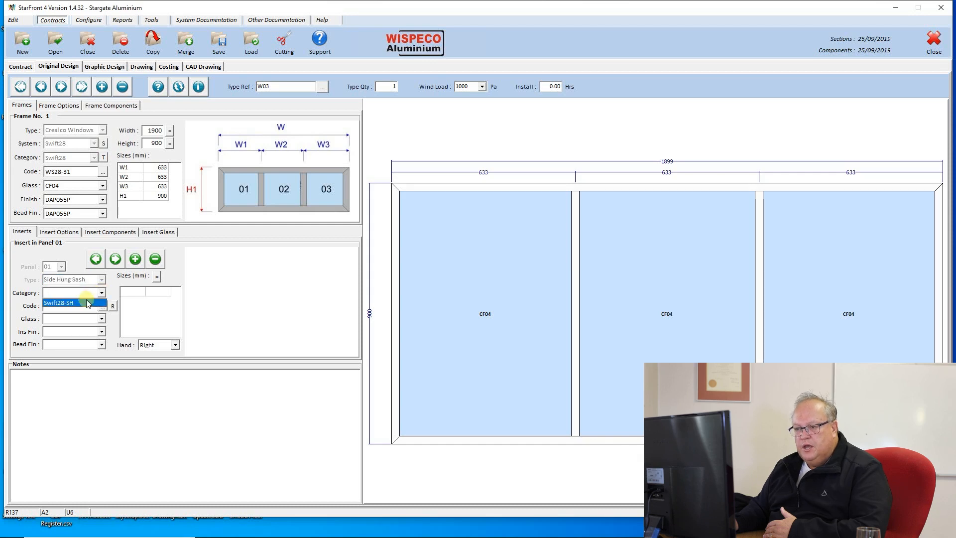
pyautogui.click(86, 302)
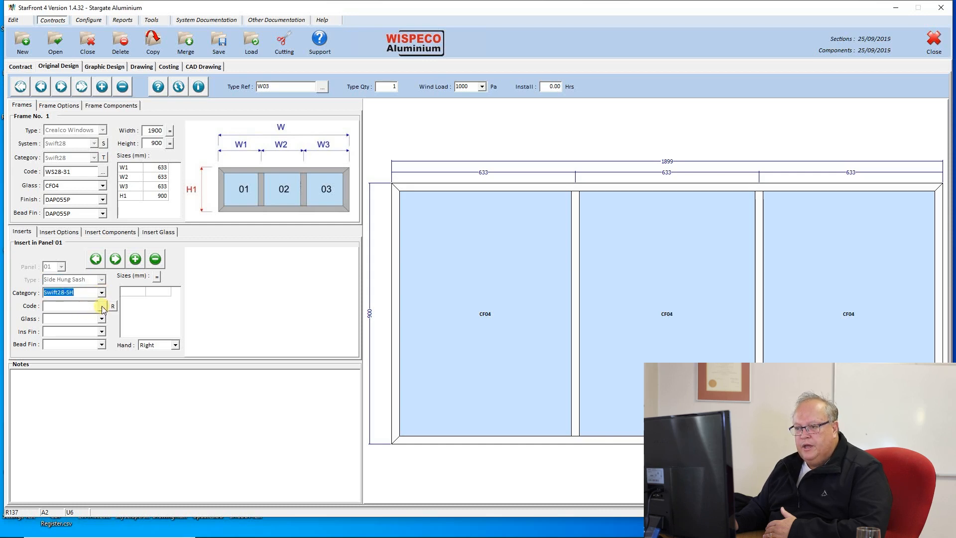
pyautogui.click(102, 307)
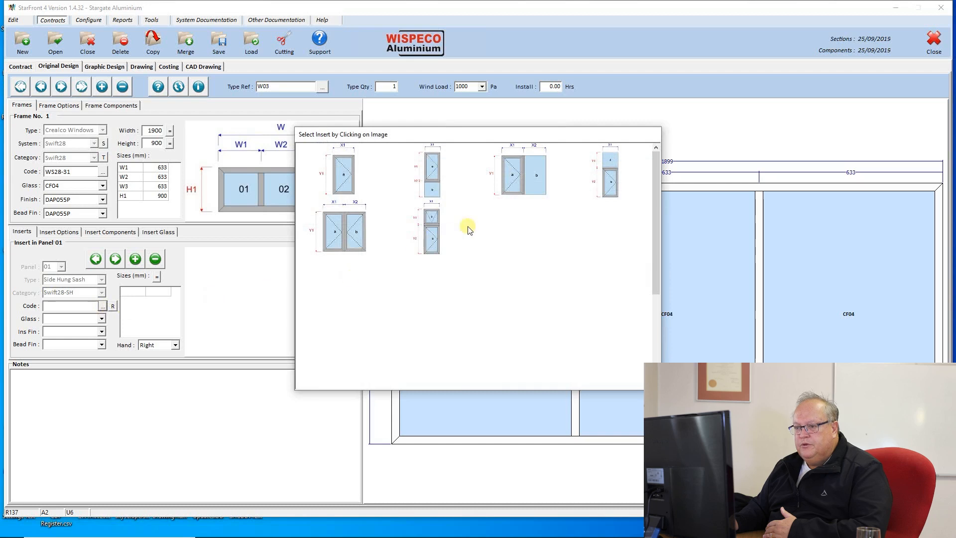
pyautogui.click(343, 181)
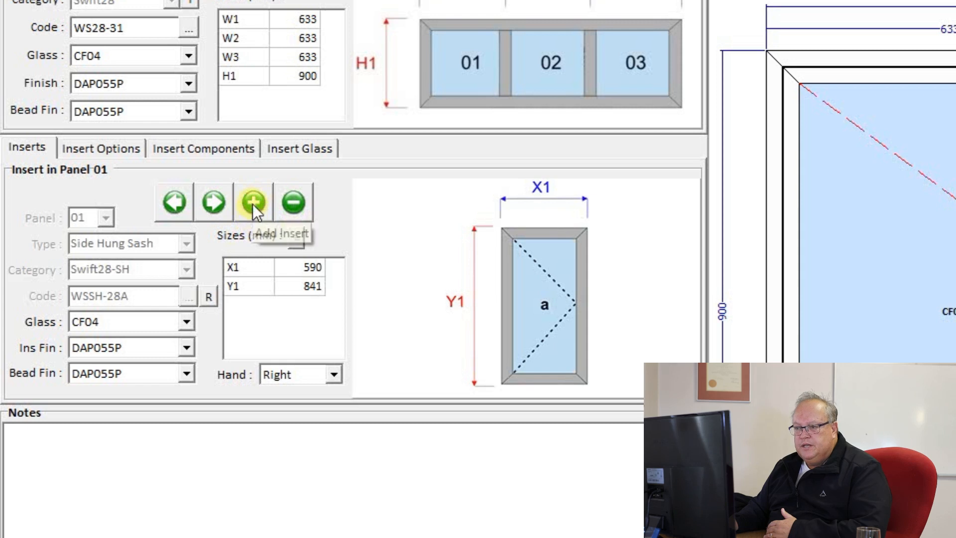
# Step: Add a panel 03 insert: single Swift28-SH side-hung sash WSSH-28A, 590 × 841, CF04 glass
pyautogui.click(253, 201)
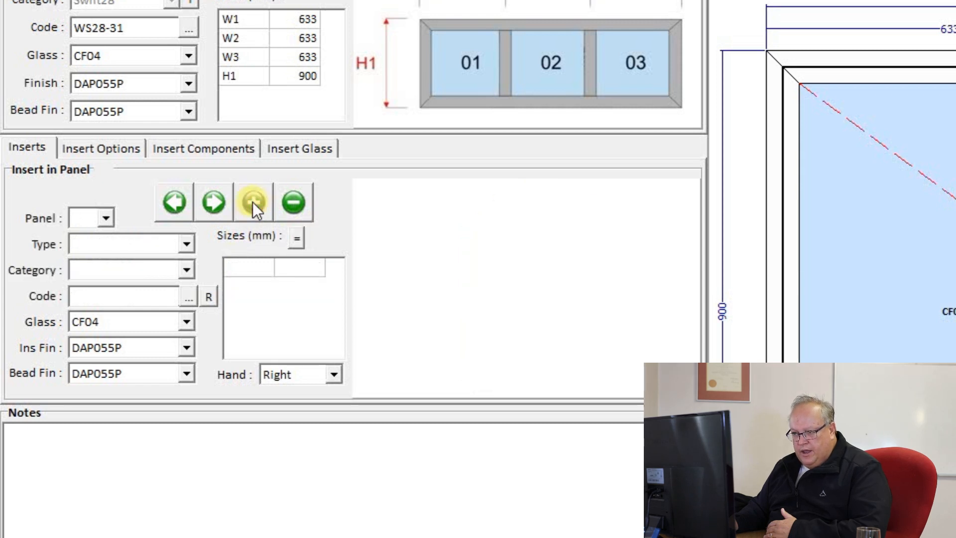
pyautogui.click(107, 211)
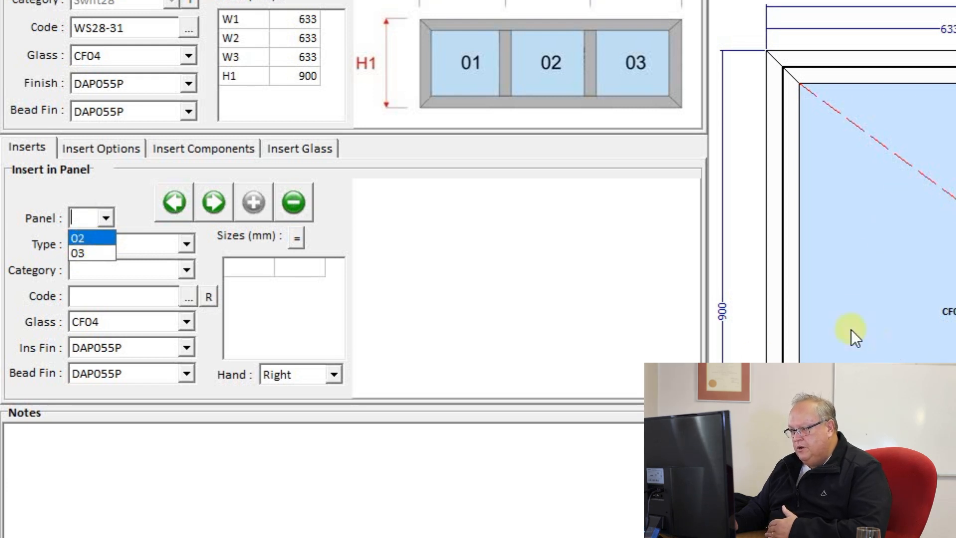
pyautogui.click(76, 252)
pyautogui.click(188, 245)
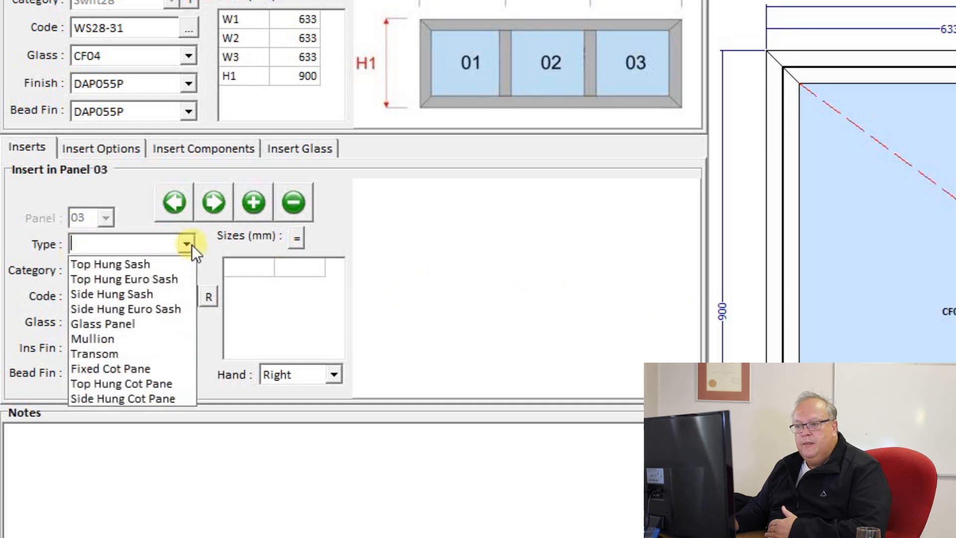
pyautogui.click(145, 294)
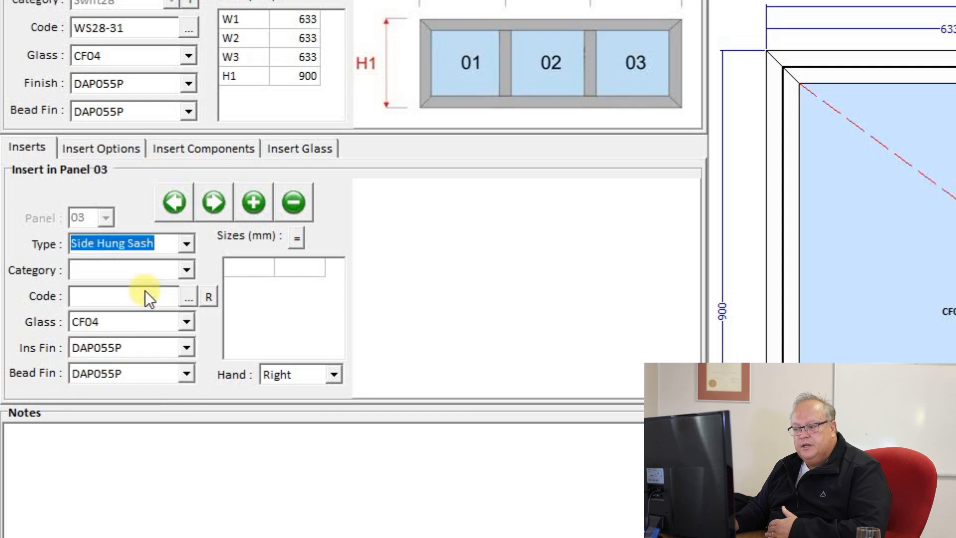
pyautogui.click(190, 268)
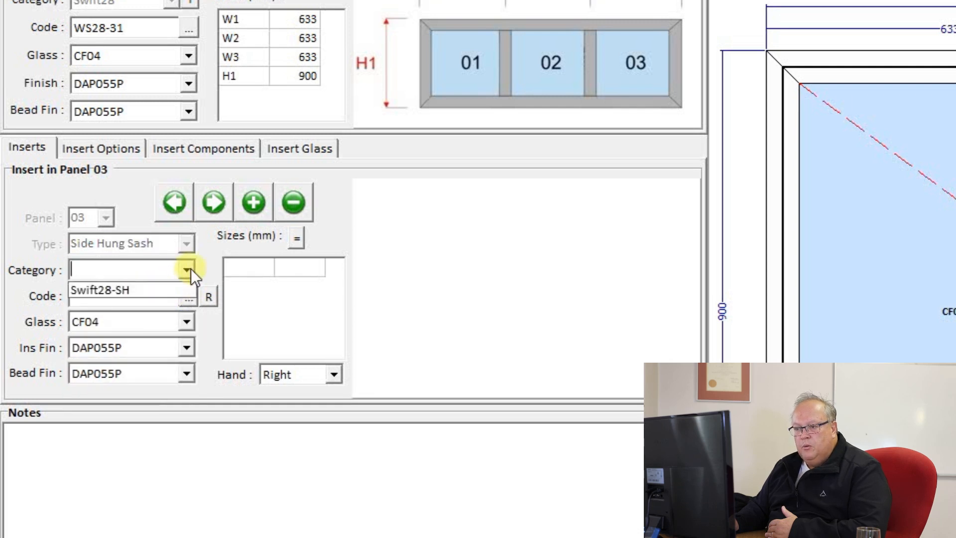
pyautogui.click(164, 282)
pyautogui.click(188, 297)
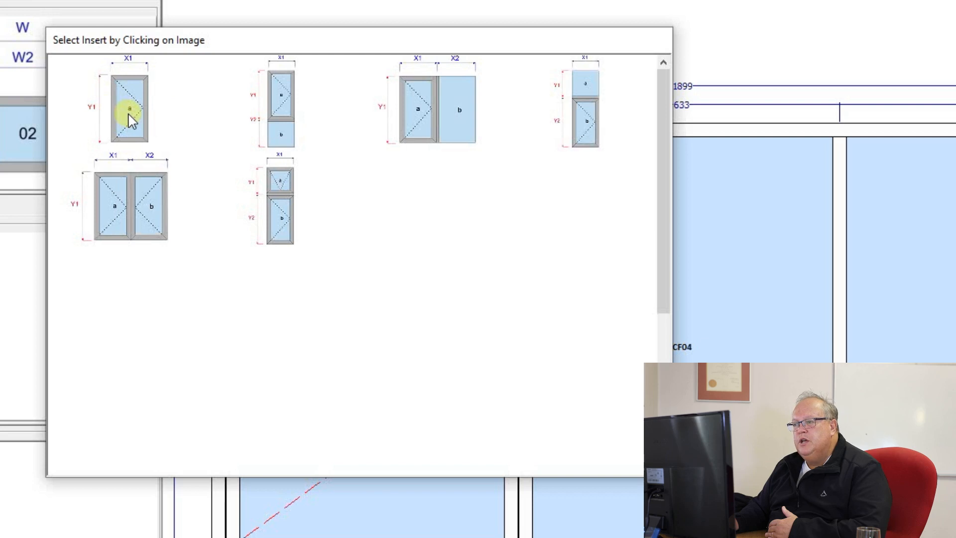
pyautogui.click(131, 120)
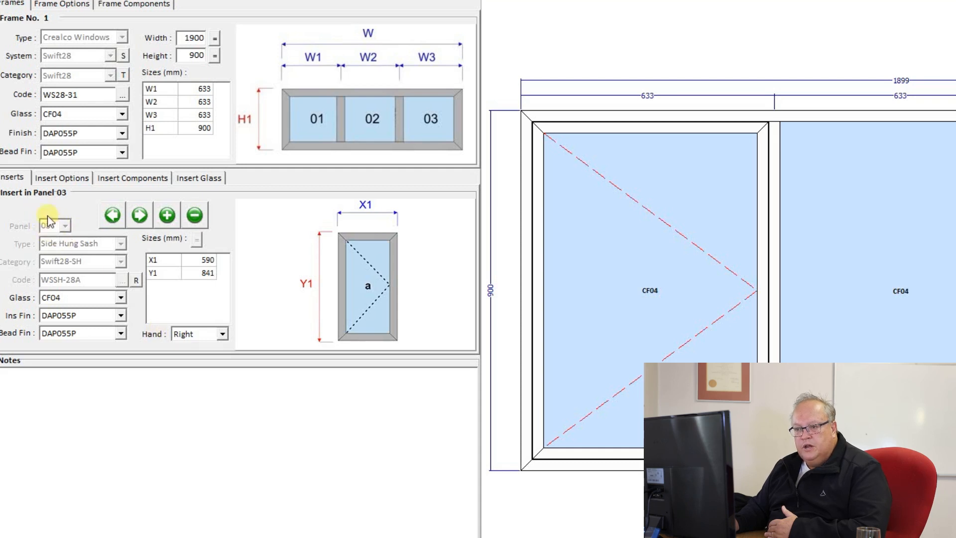
# Step: Set the panel 03 sash's hand to Left
pyautogui.click(222, 335)
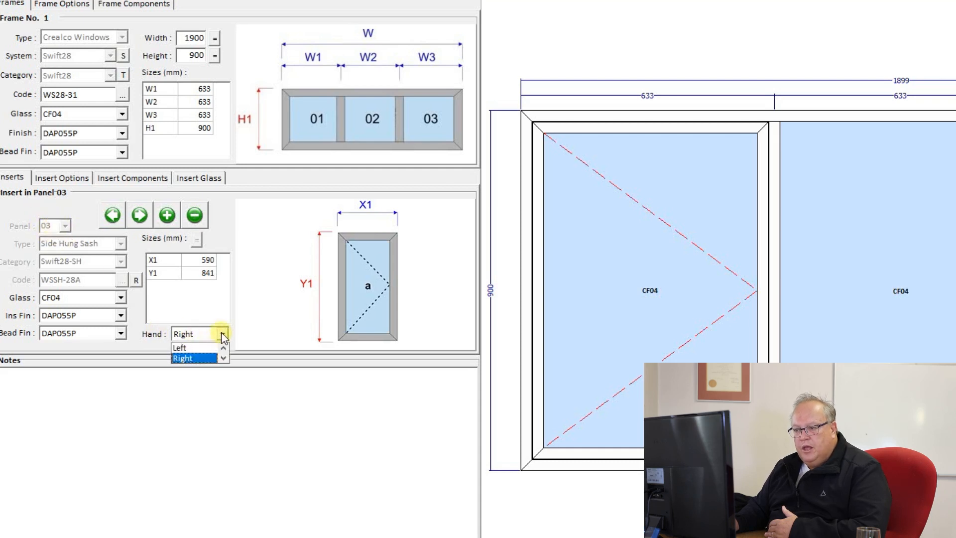
pyautogui.click(179, 348)
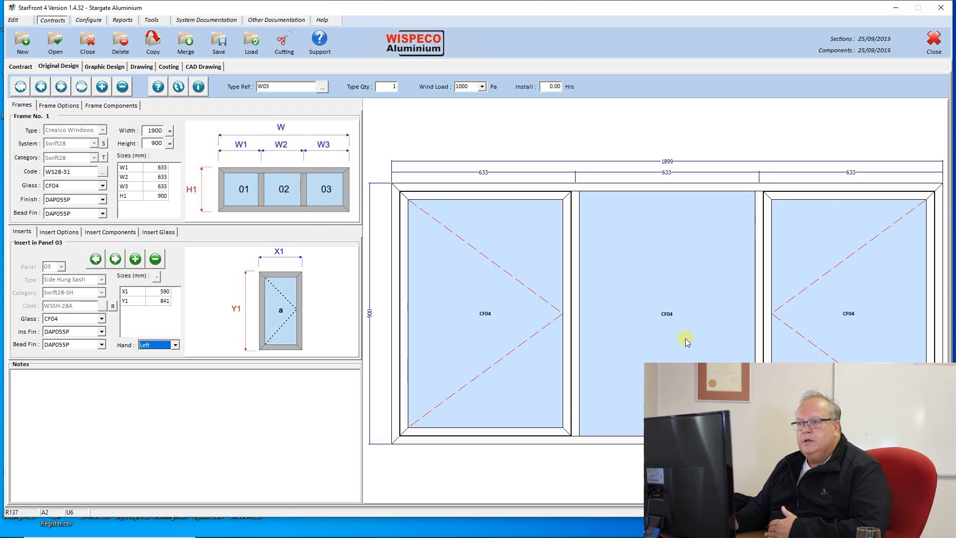
pyautogui.click(158, 87)
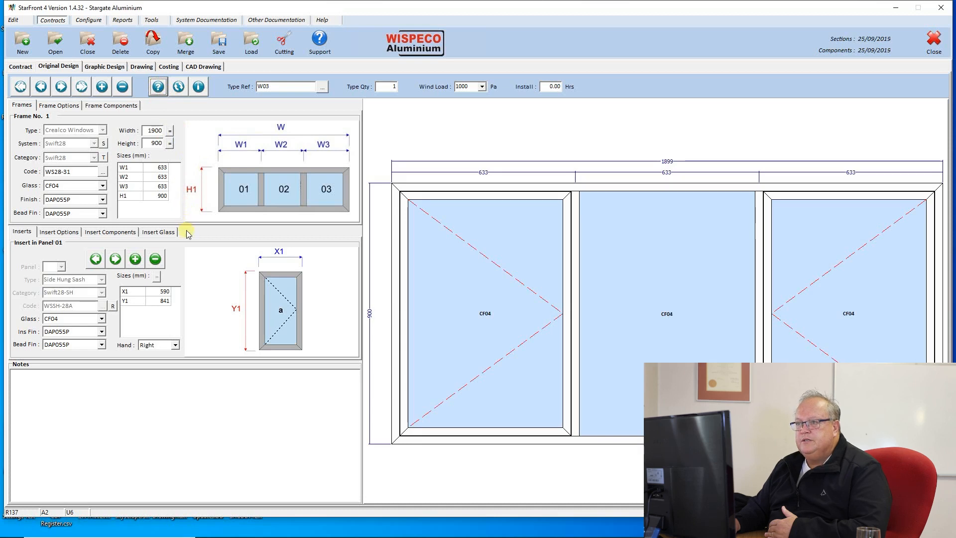